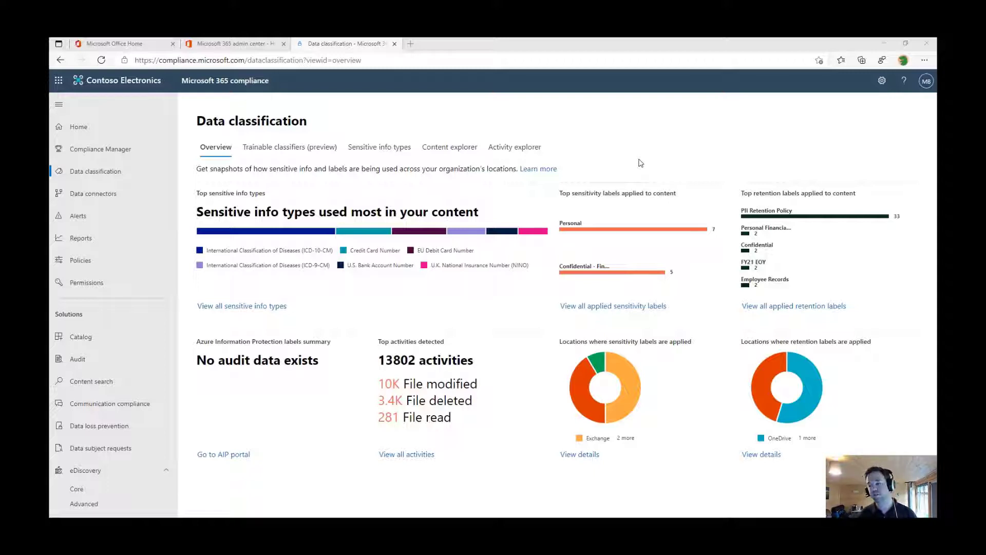
Switch to Content explorer, collapse Sensitive info types, and drill into the SharePoint location.
left_click(449, 147)
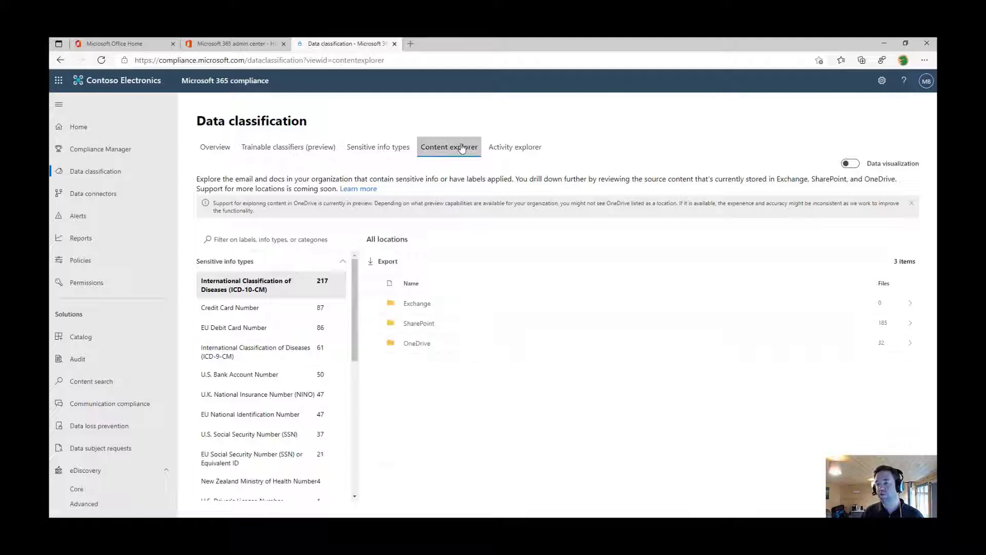
left_click(329, 261)
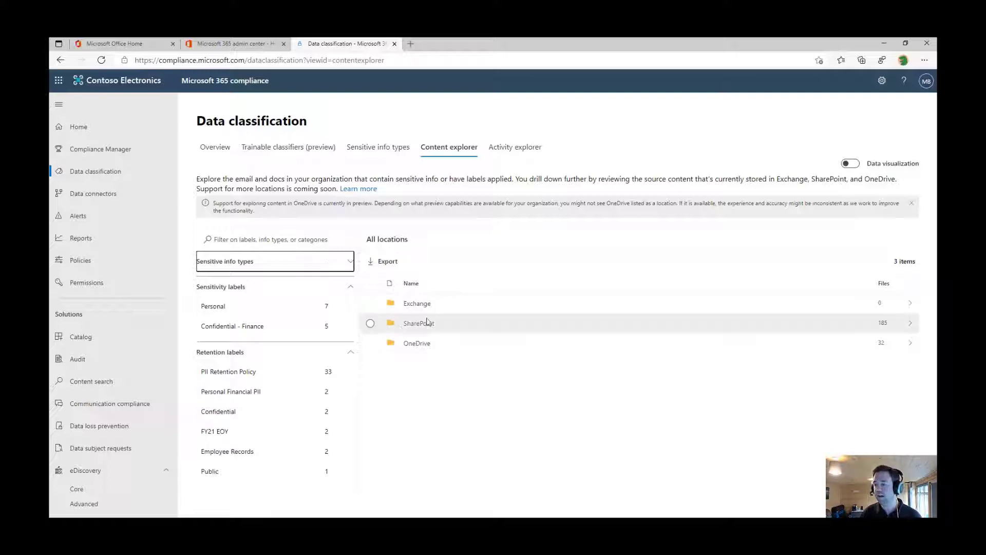
left_click(401, 328)
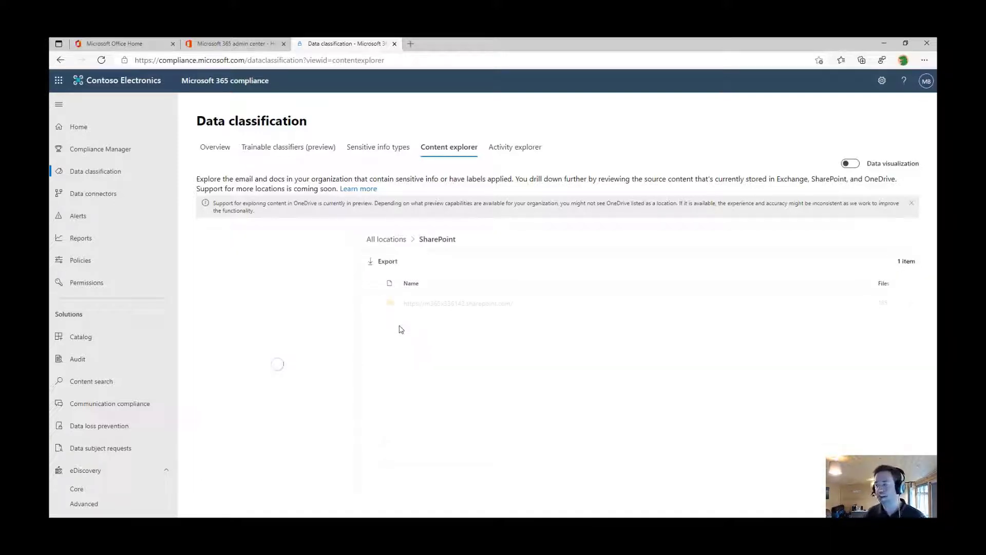
Open sites/finance under the SharePoint root and check the first file's 55% ICD-10-CM confidence.
left_click(386, 304)
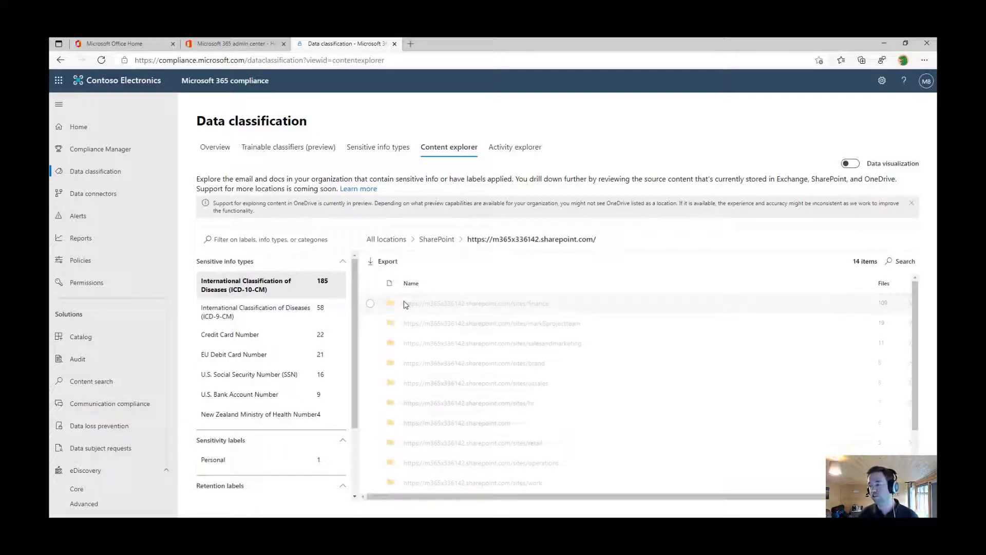
left_click(406, 306)
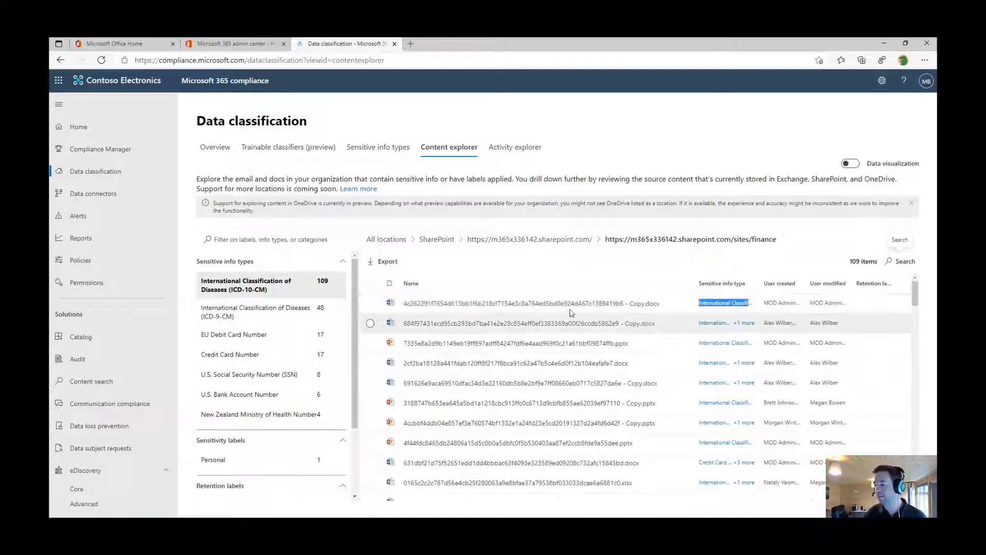
left_click(719, 303)
left_click(718, 303)
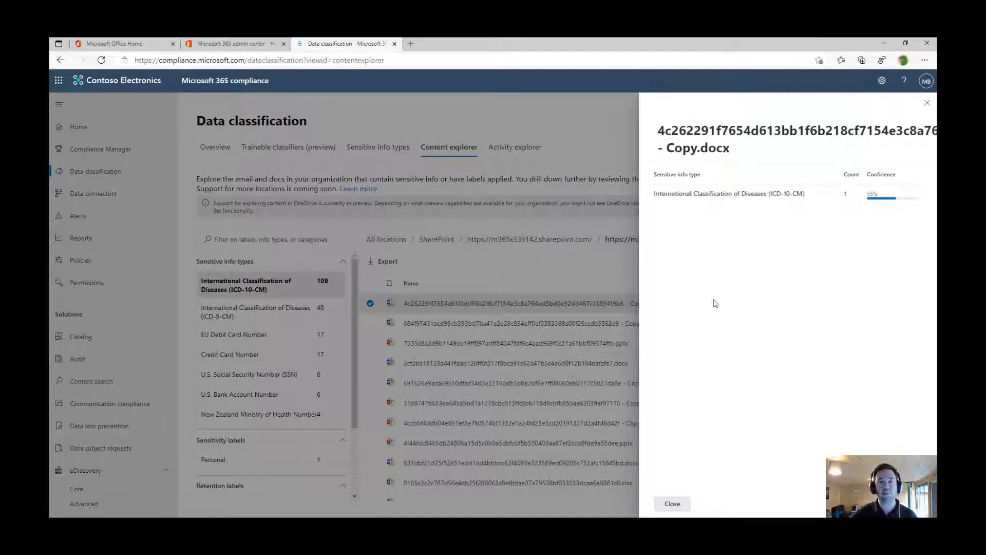
left_click_drag(868, 195, 889, 196)
left_click(889, 196)
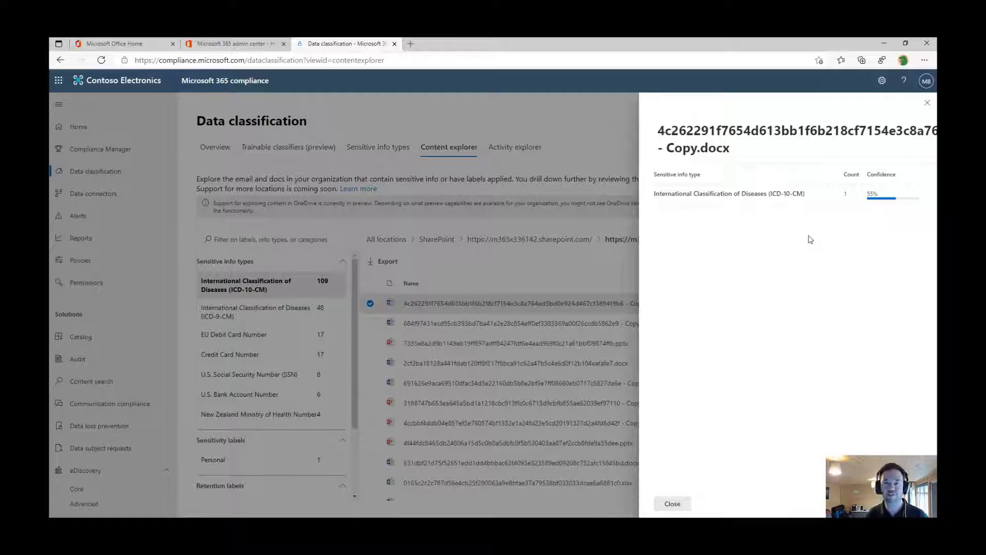
Close the file details and open the first File modified event in Activity explorer.
left_click(928, 102)
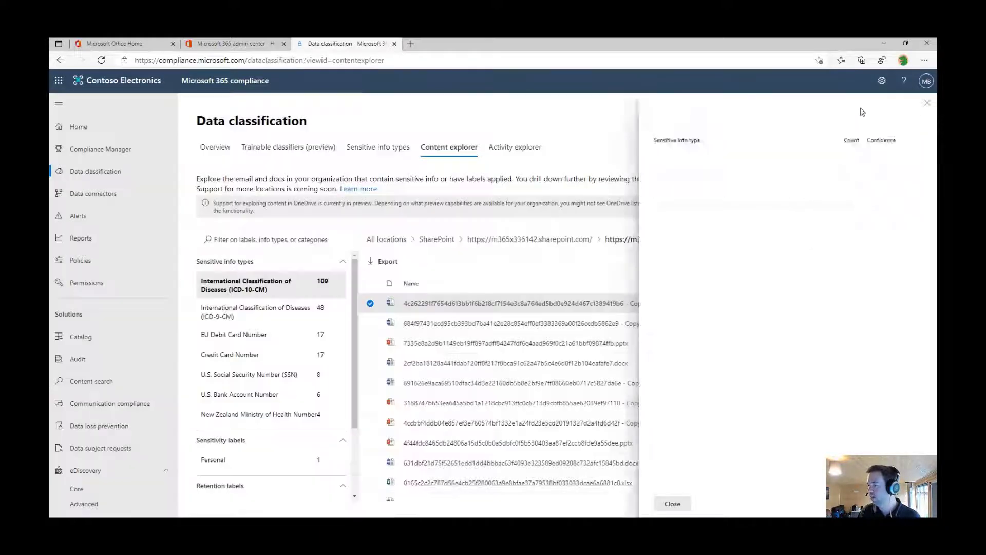
left_click(537, 153)
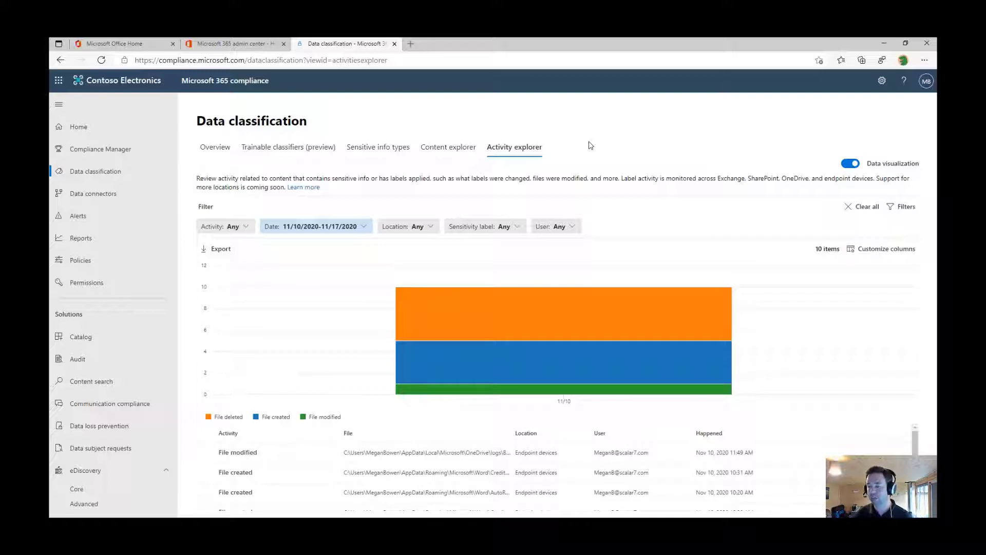
left_click(237, 452)
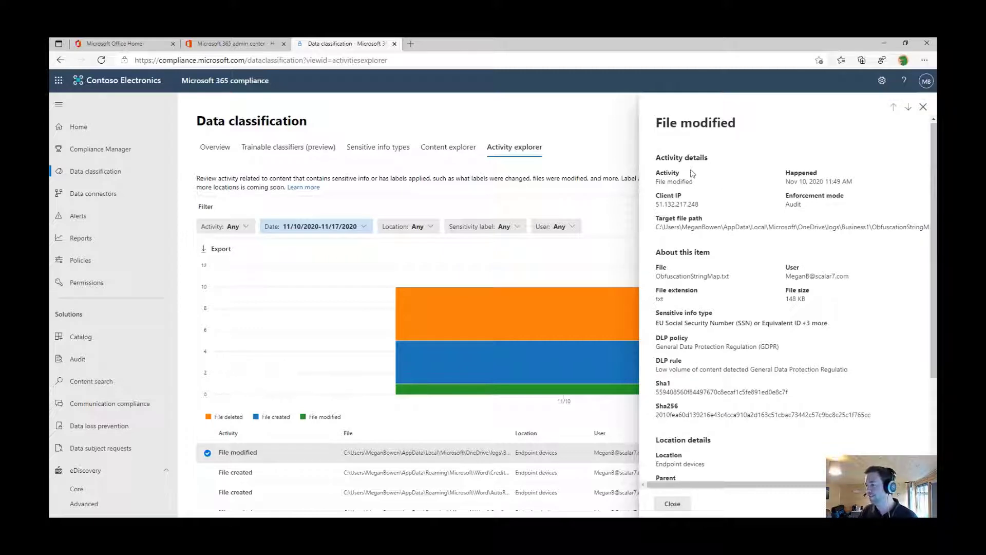
Review the event's activity, file ObfuscationStringMap.txt, matched GDPR policy and parent folder path.
left_click_drag(657, 181, 705, 186)
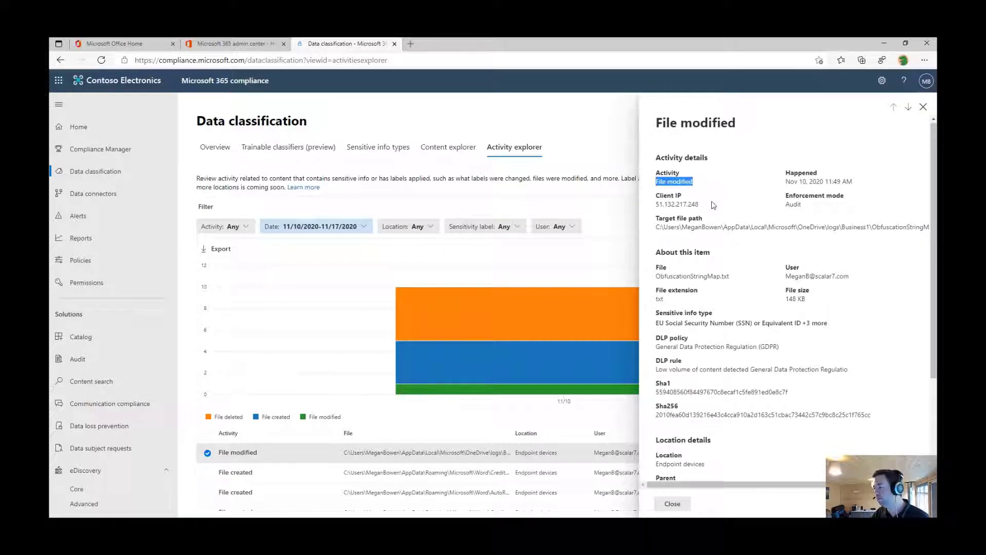
left_click_drag(661, 277, 851, 277)
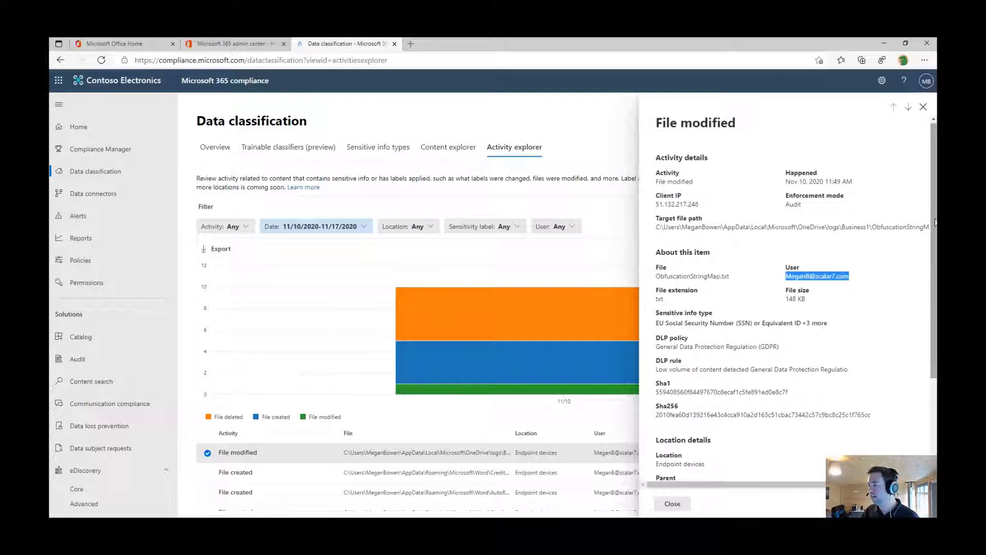
scroll(665, 267, "down", 2)
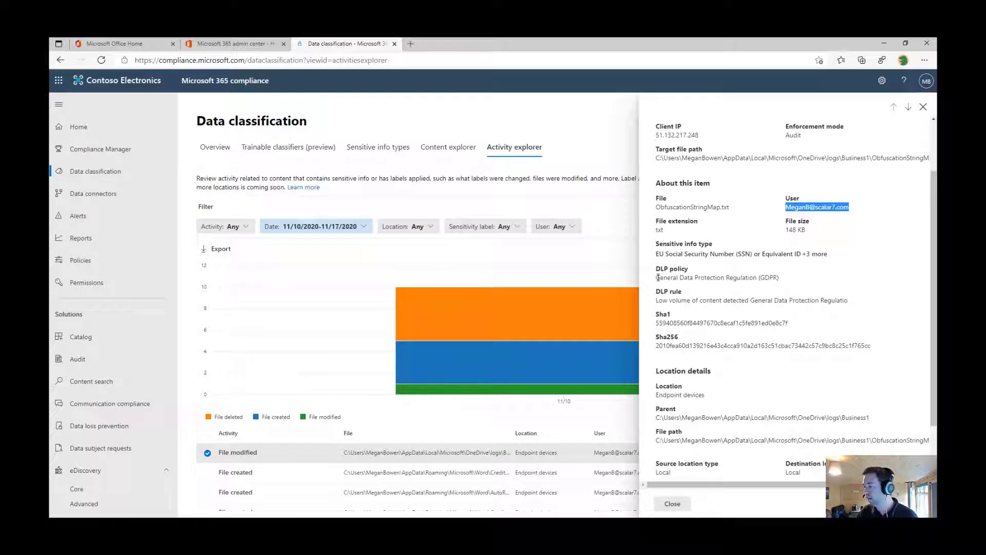
left_click_drag(658, 277, 801, 282)
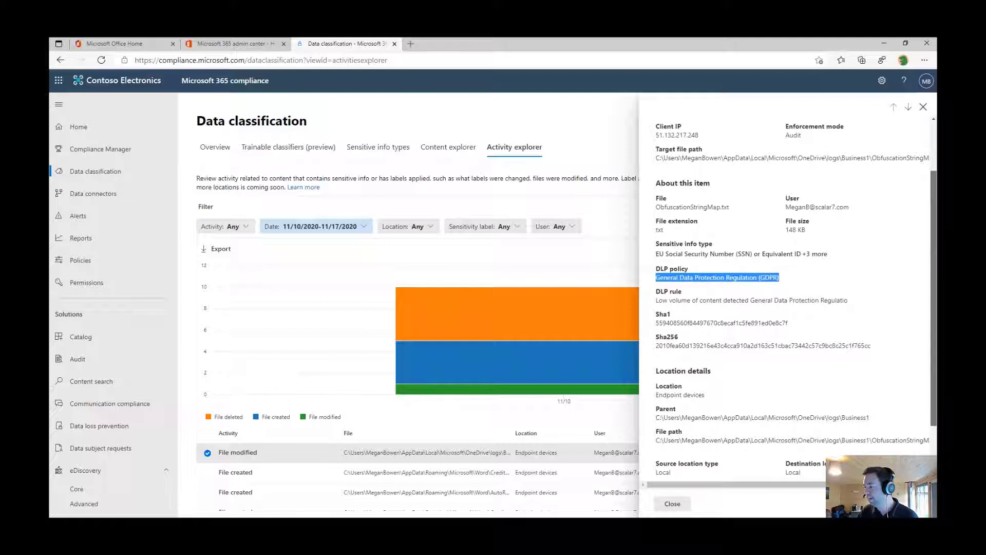
scroll(660, 351, "down", 2)
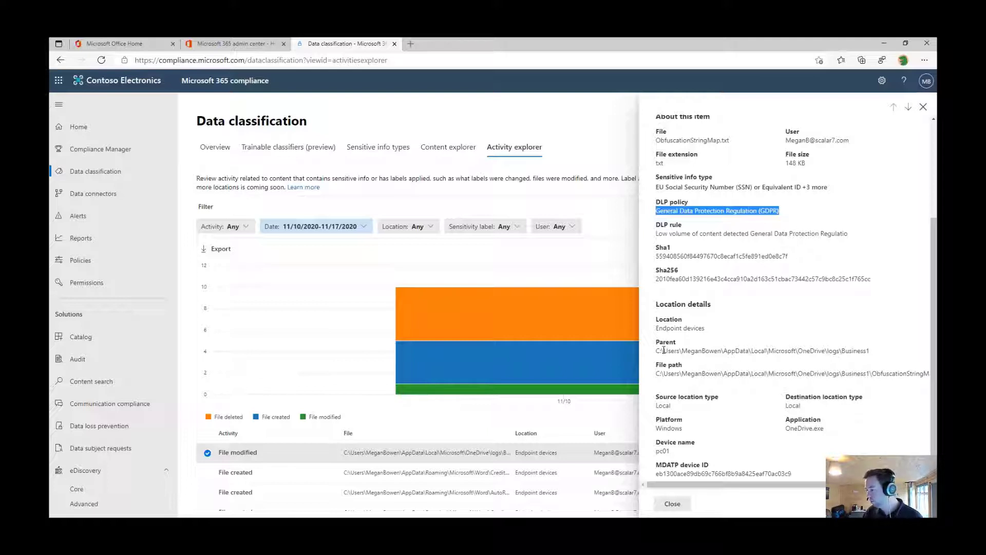
left_click_drag(663, 350, 878, 357)
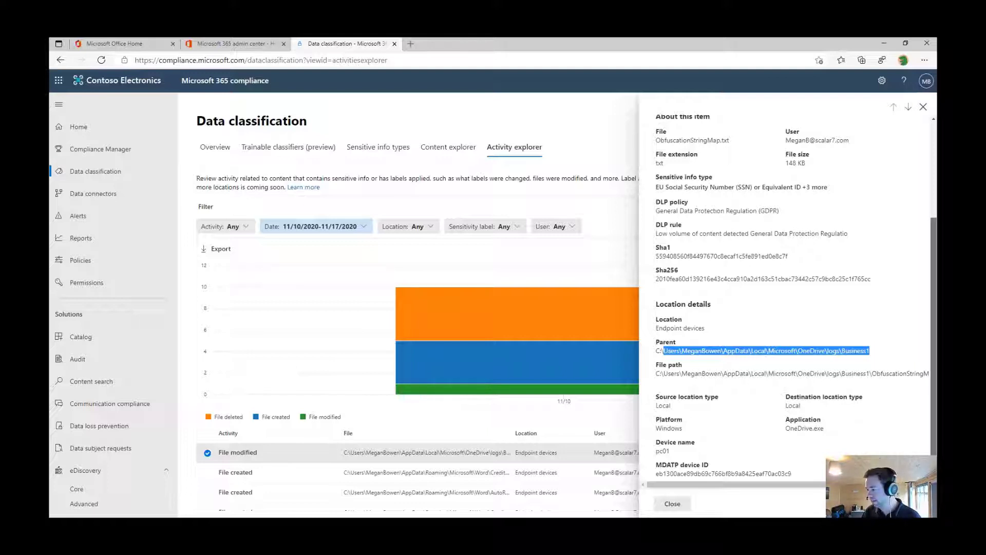
left_click(899, 372)
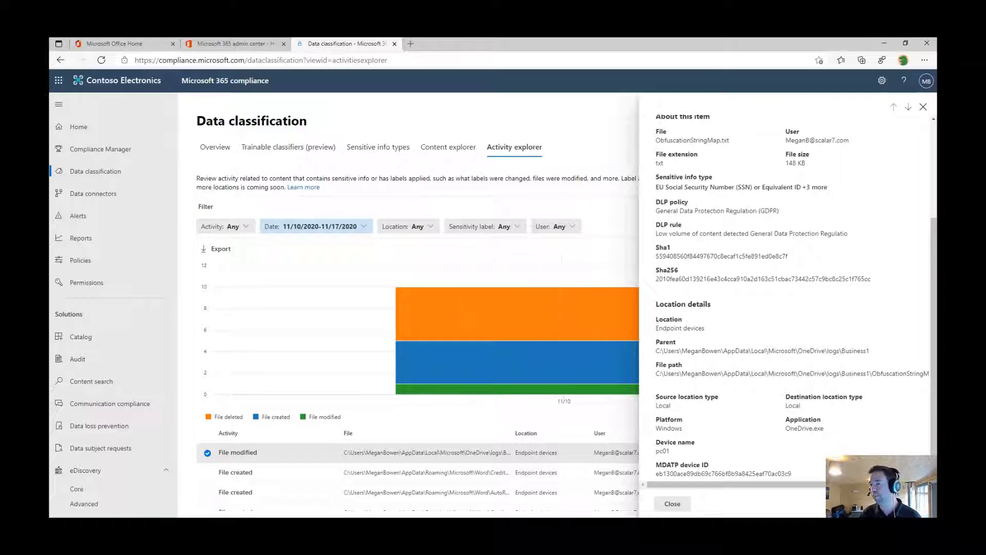
Close the event details and show the Data loss prevention policies list.
left_click(924, 106)
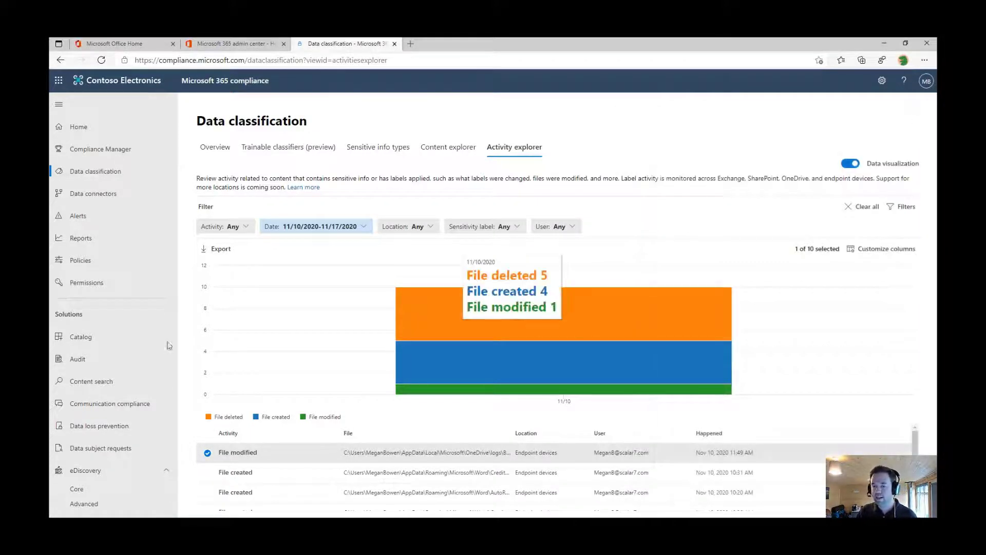
left_click(114, 436)
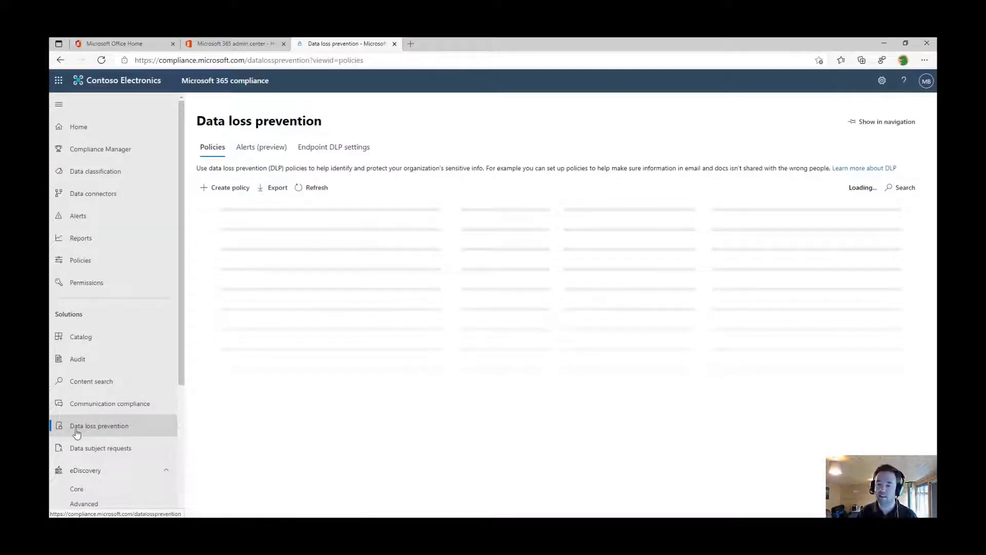
left_click(104, 432)
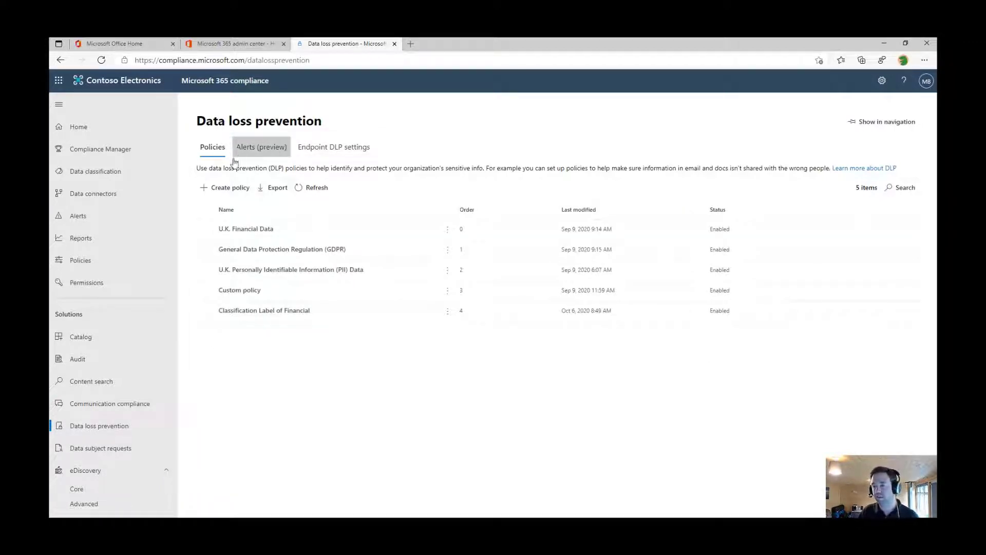
Create a new DLP policy from the Financial > U.K. Financial Data template.
left_click(228, 188)
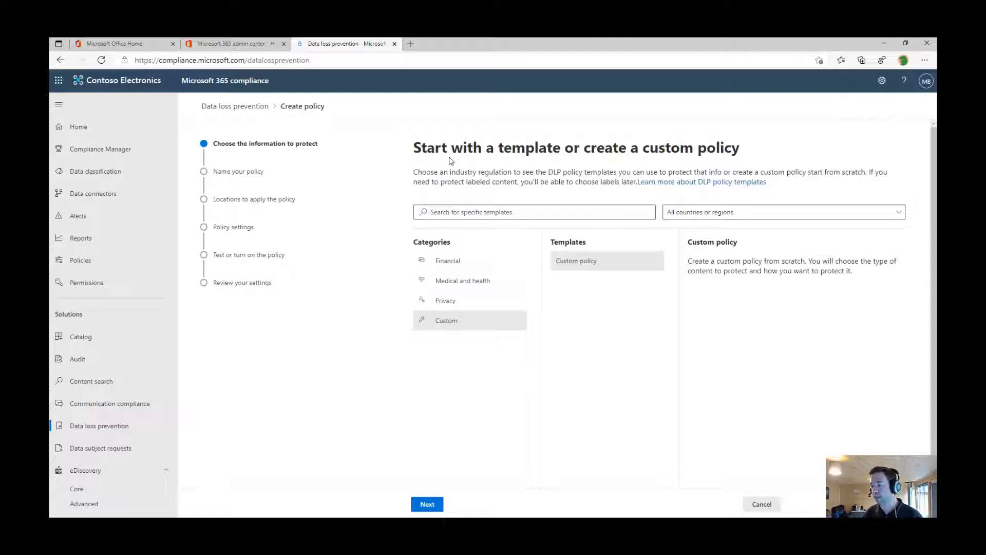
left_click(466, 263)
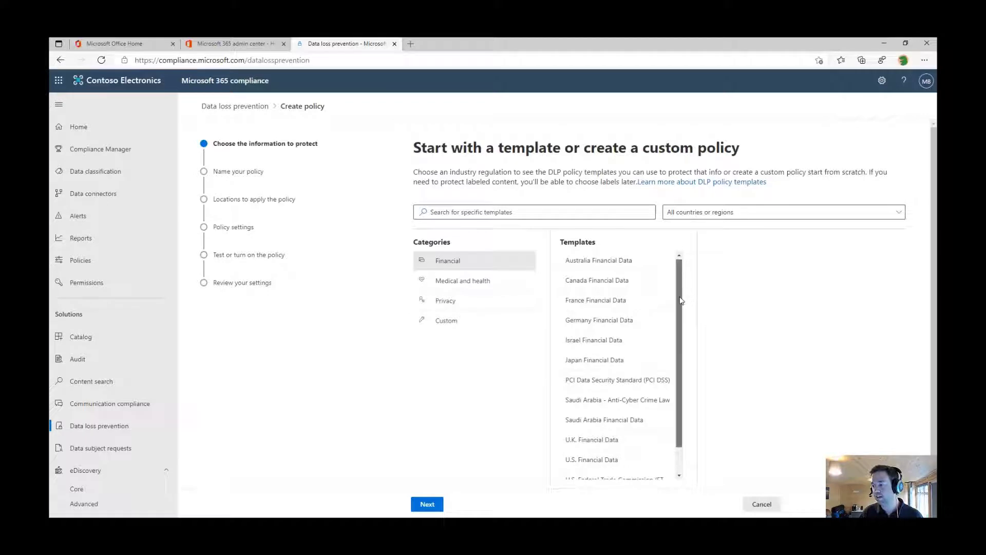
scroll(679, 341, "down", 1)
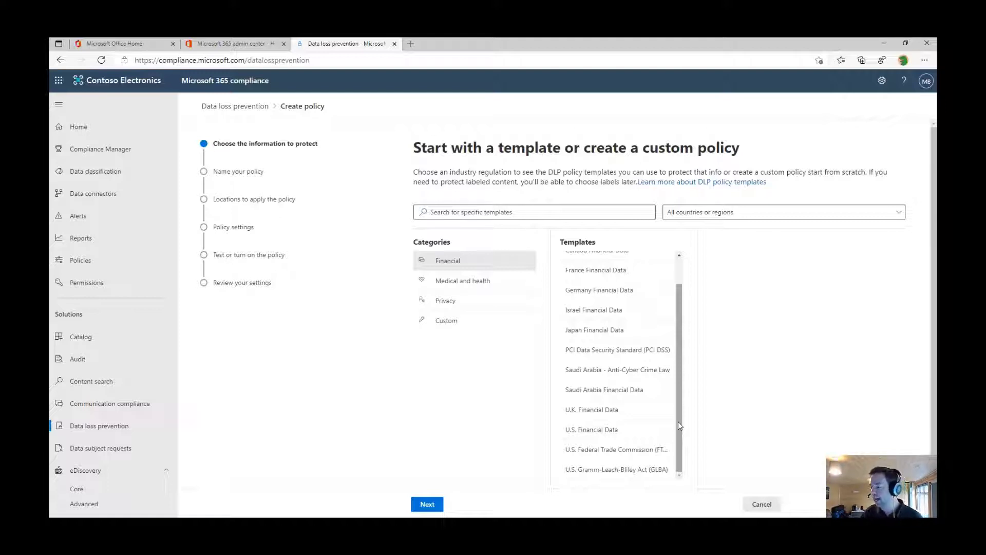
left_click(597, 410)
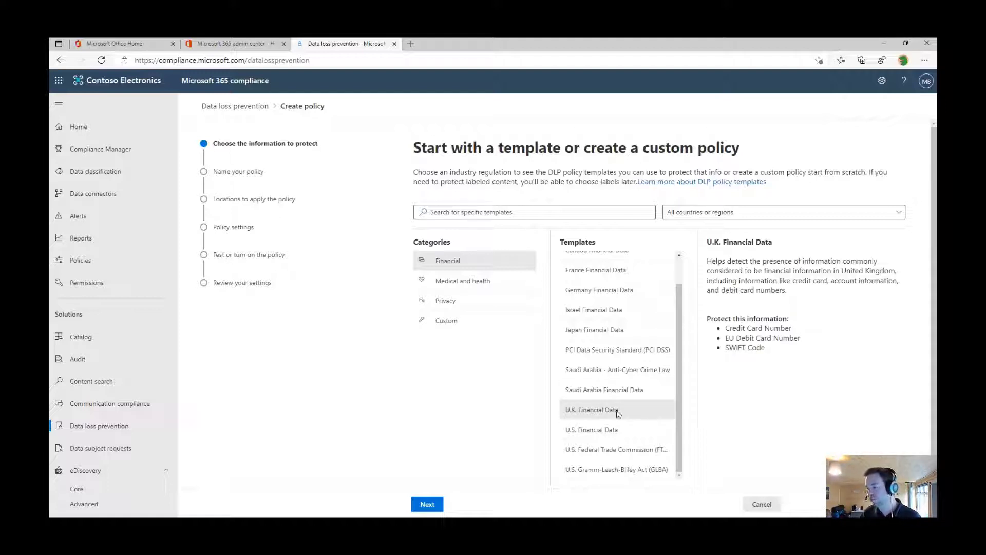
left_click(428, 504)
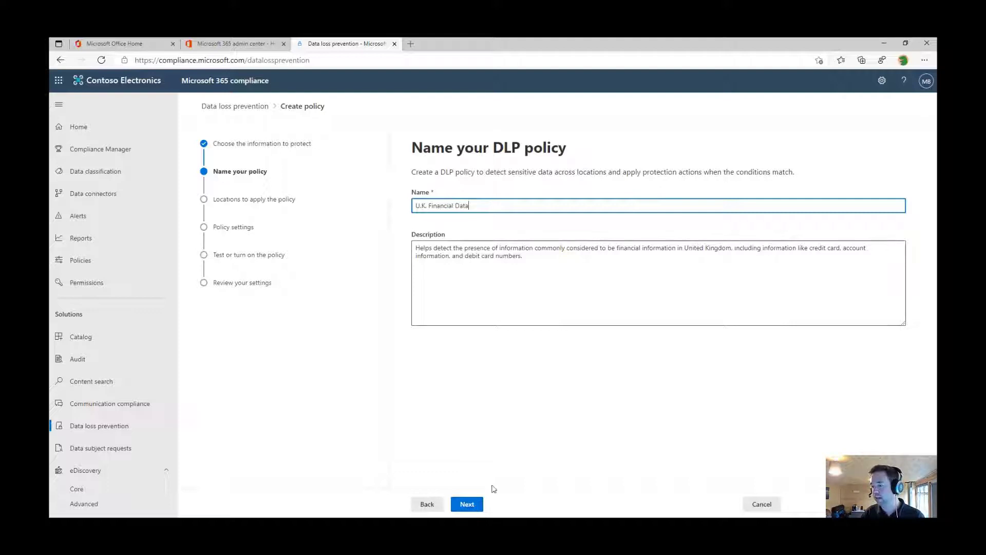
Append '2' to the policy name to resolve the duplicate-name error.
left_click(467, 504)
left_click(558, 267)
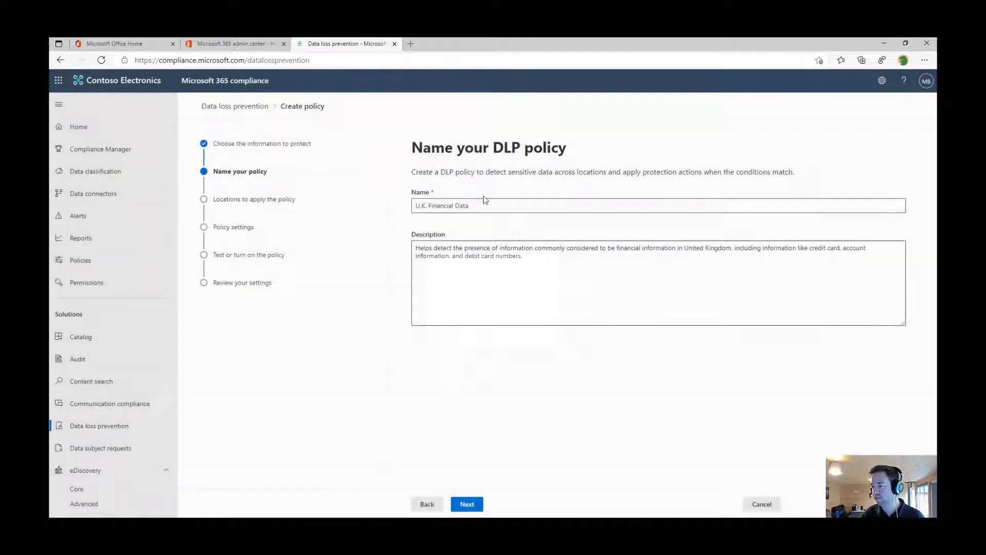
left_click(483, 203)
type("2")
left_click(467, 504)
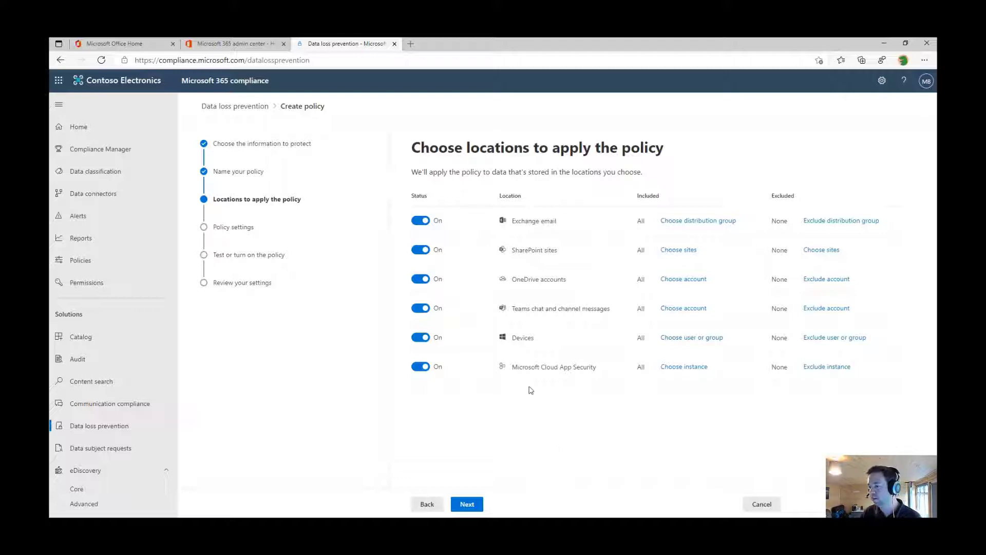
Keep all six locations, including Exchange, OneDrive, Teams, Devices and Cloud App Security.
left_click_drag(519, 220, 567, 251)
left_click(516, 277)
left_click_drag(517, 278, 578, 286)
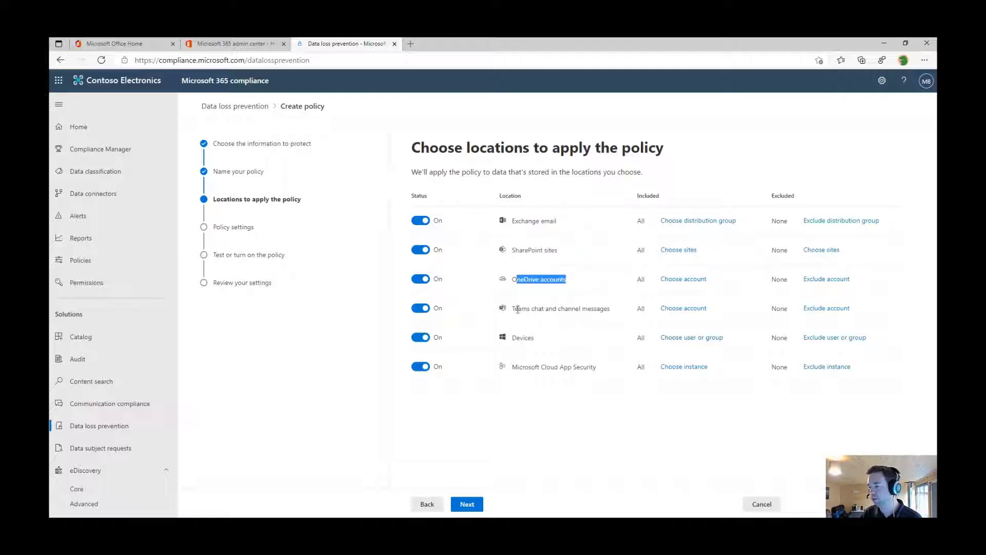
left_click_drag(518, 308, 611, 311)
left_click(617, 317)
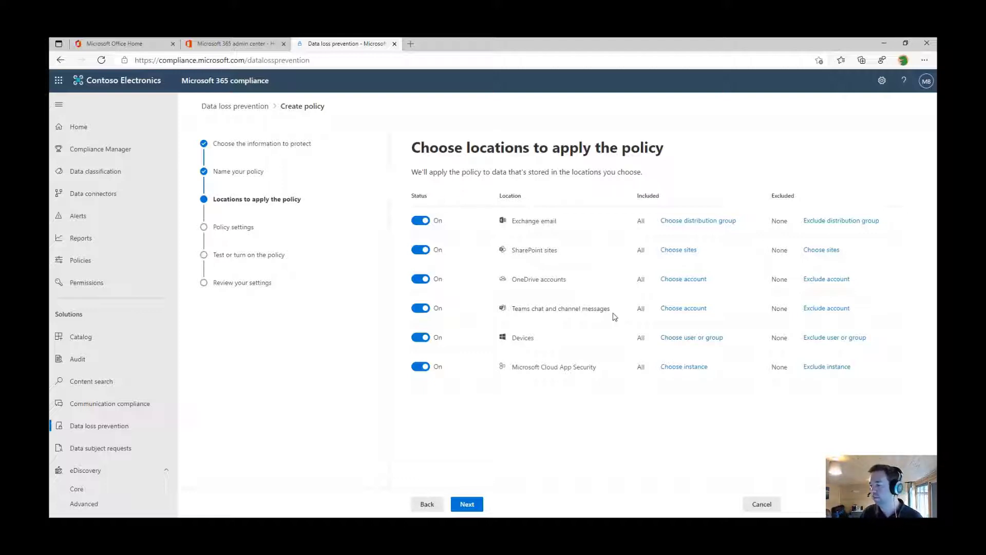
double_click(528, 339)
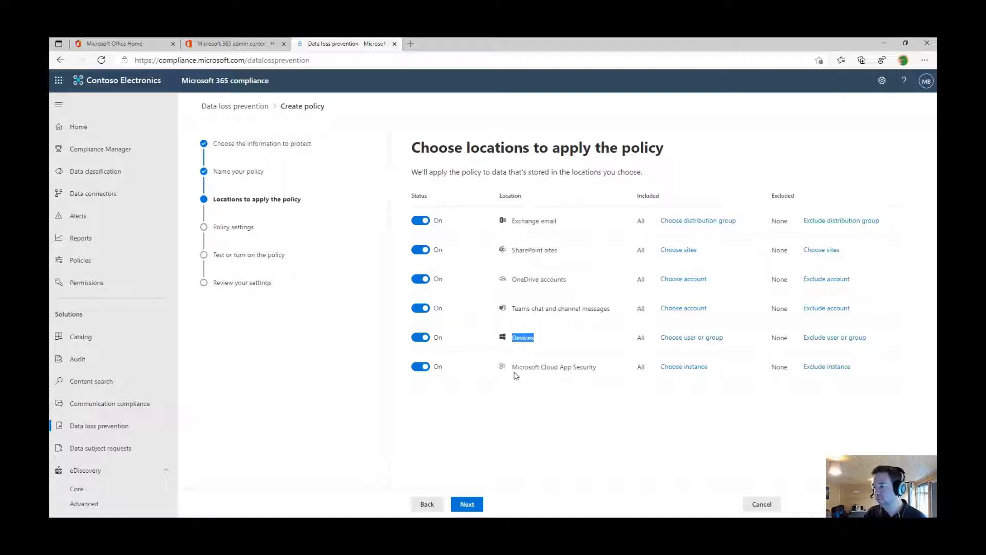
left_click_drag(513, 368, 625, 369)
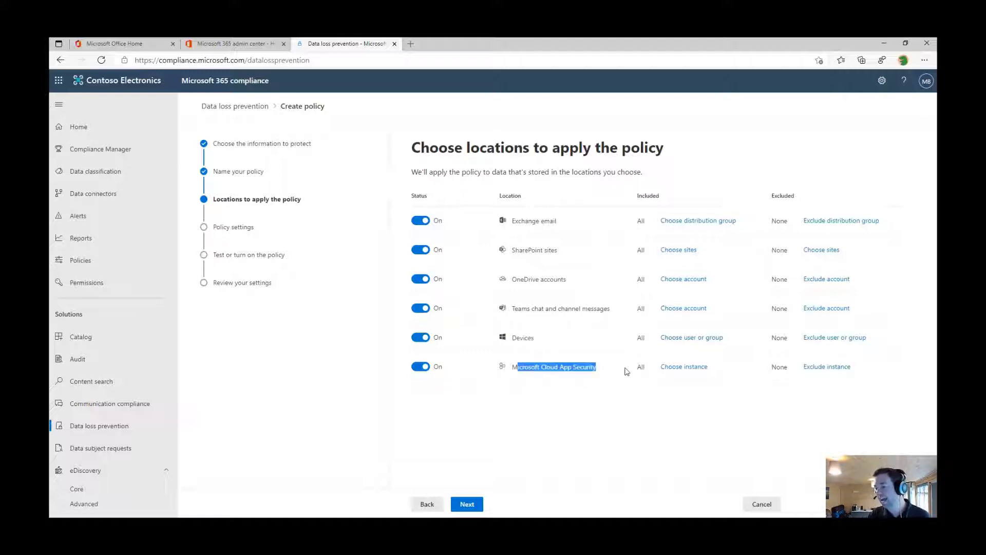
left_click(607, 372)
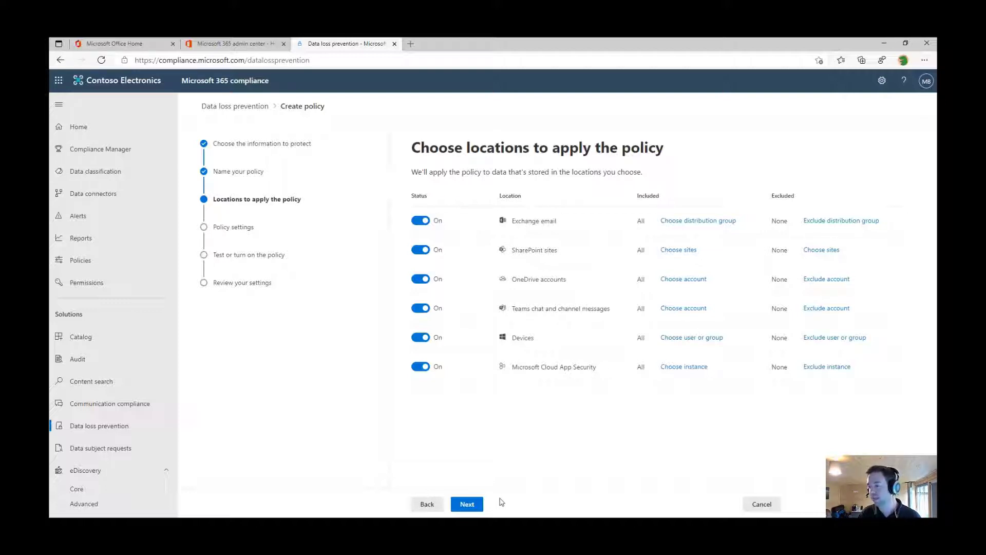
left_click(464, 506)
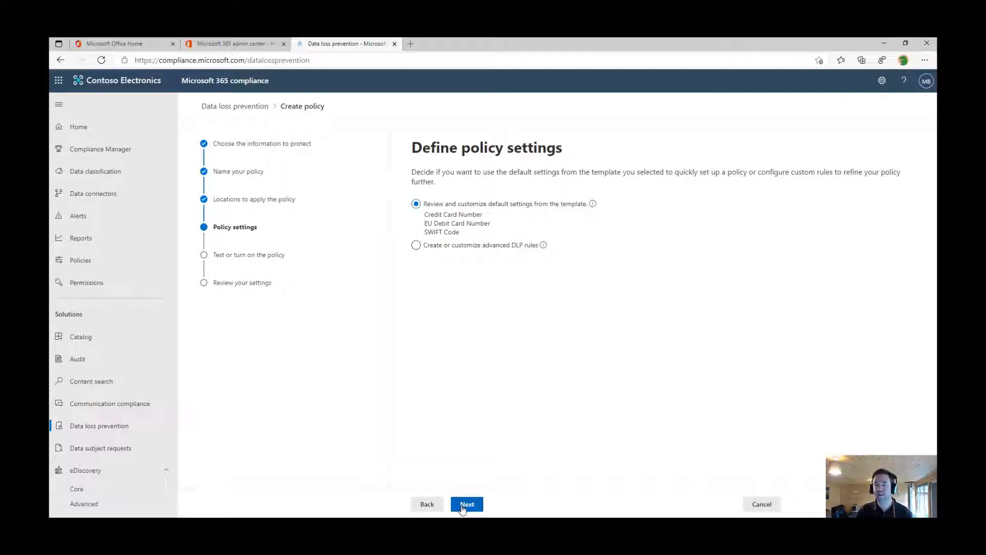
Accept the template's default rules, info-to-protect conditions and protection actions.
left_click(464, 504)
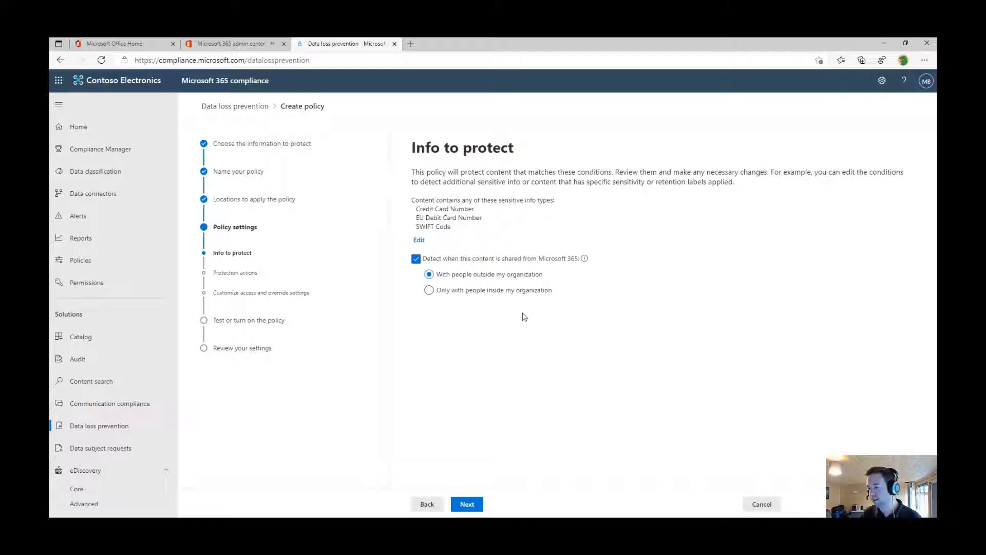
left_click(469, 506)
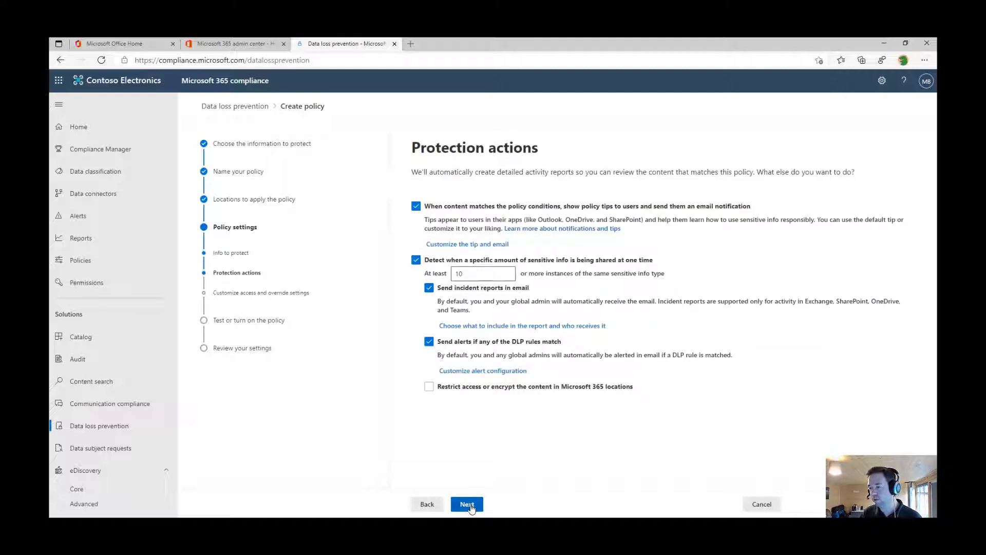
left_click(468, 504)
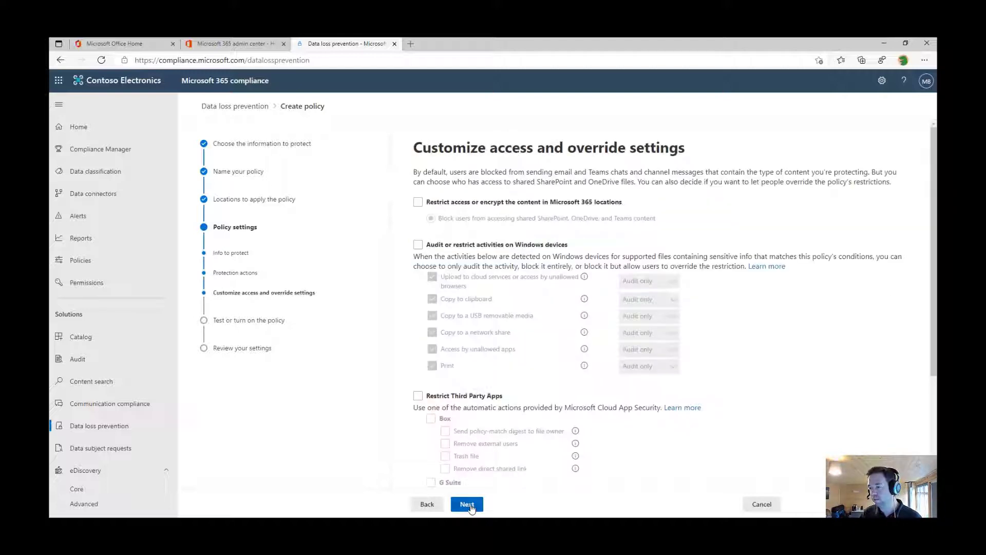
Enable Windows device activity auditing, leaving Access by unallowed apps at Audit only.
left_click(418, 245)
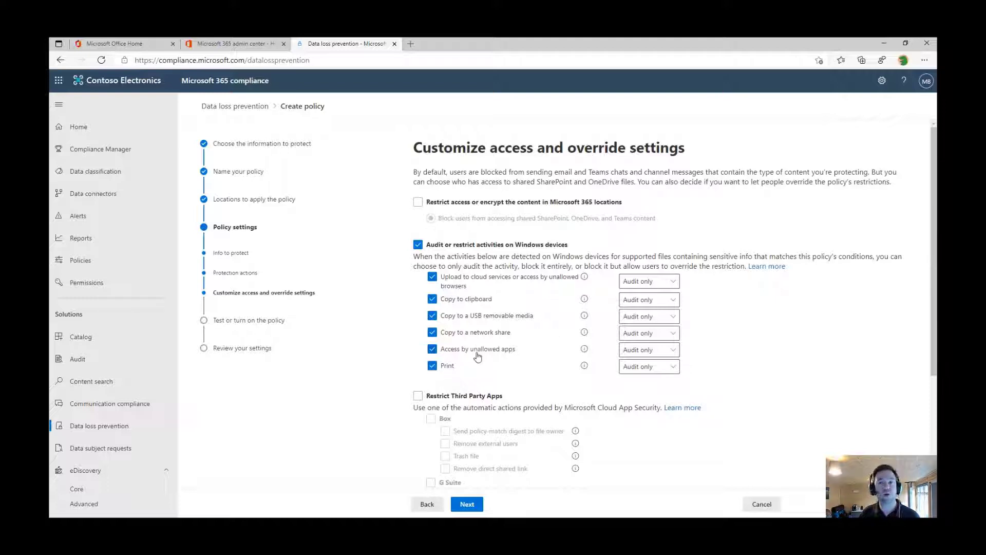
left_click(673, 351)
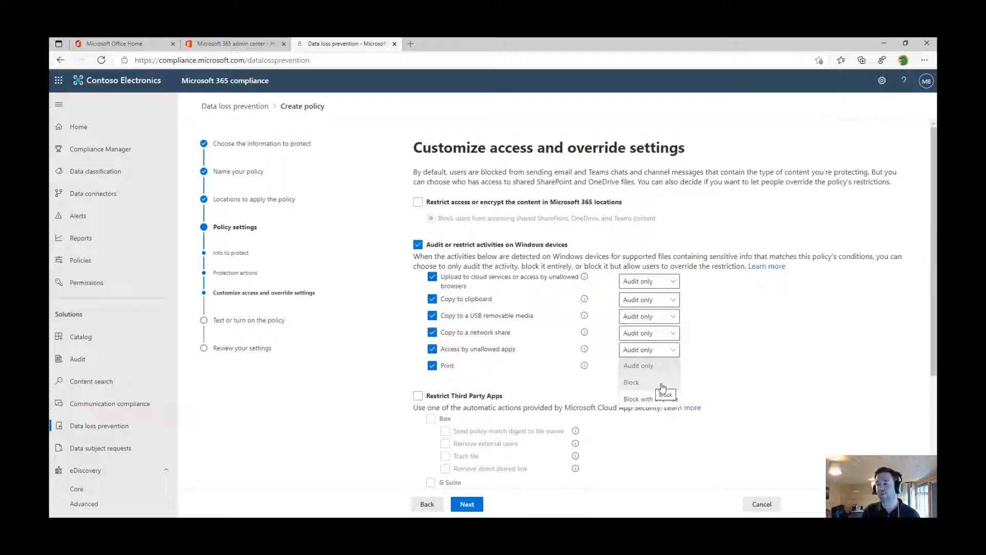
left_click(824, 366)
scroll(934, 390, "down", 2)
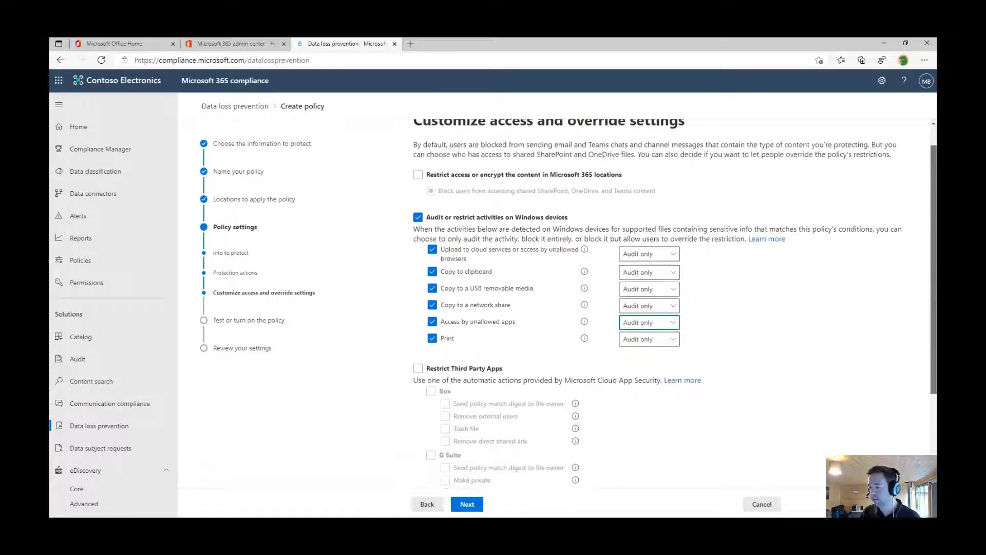
Restrict third-party apps so Box removes external users and trashes matching files.
scroll(934, 390, "down", 1)
left_click(417, 240)
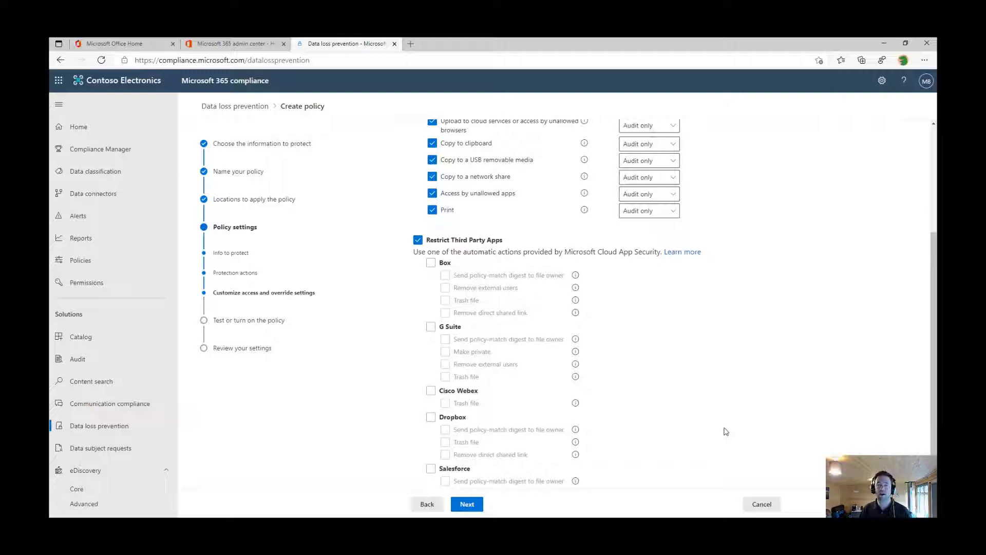
left_click(431, 263)
left_click(469, 289)
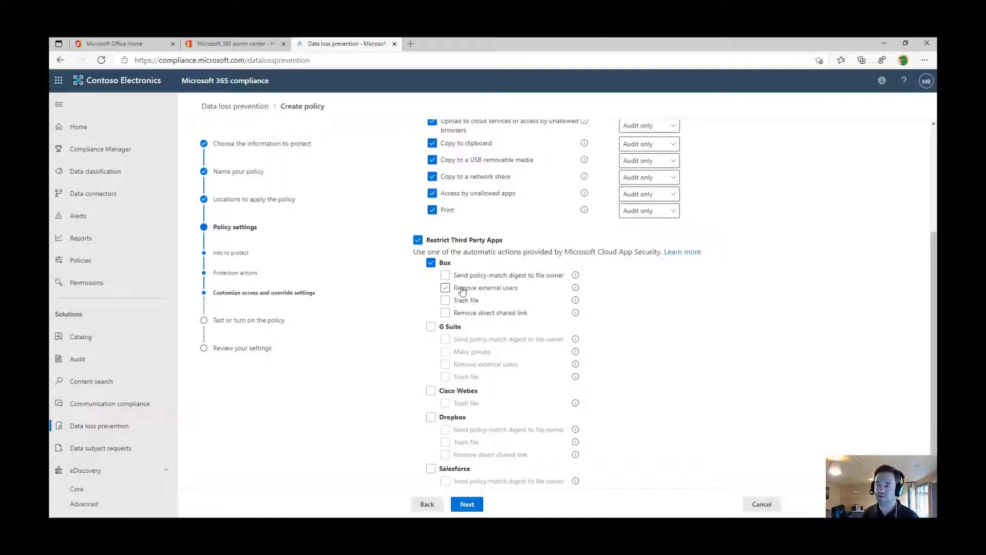
left_click(462, 289)
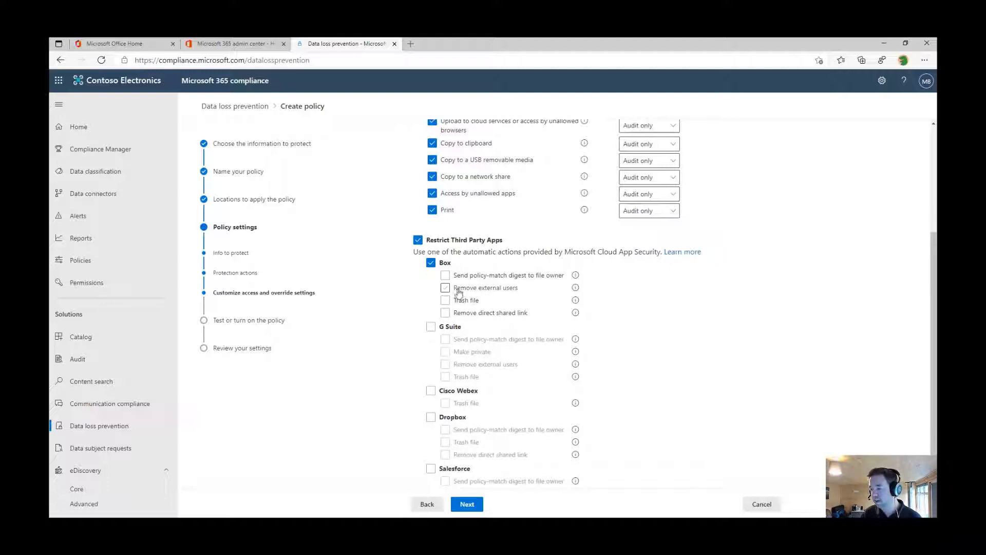
left_click(446, 301)
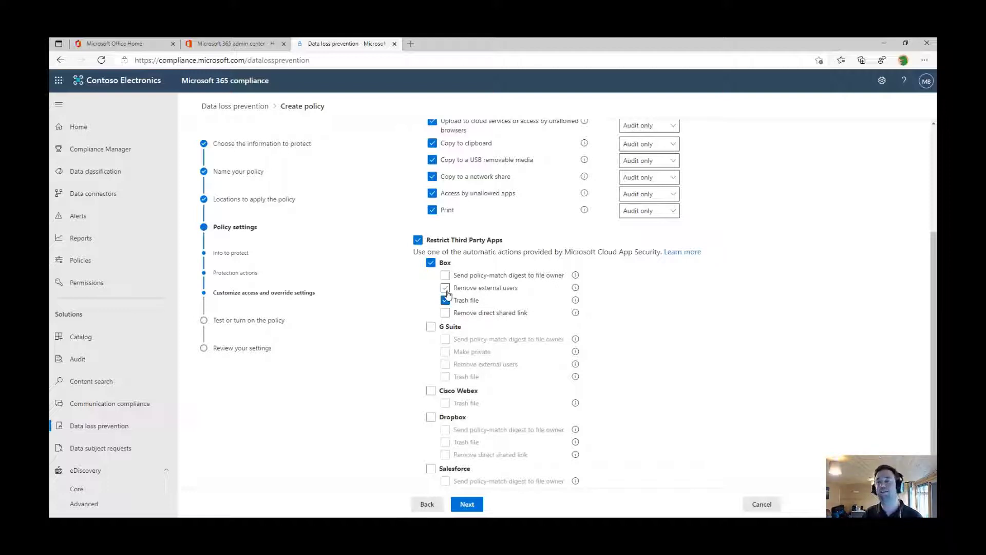
left_click(446, 290)
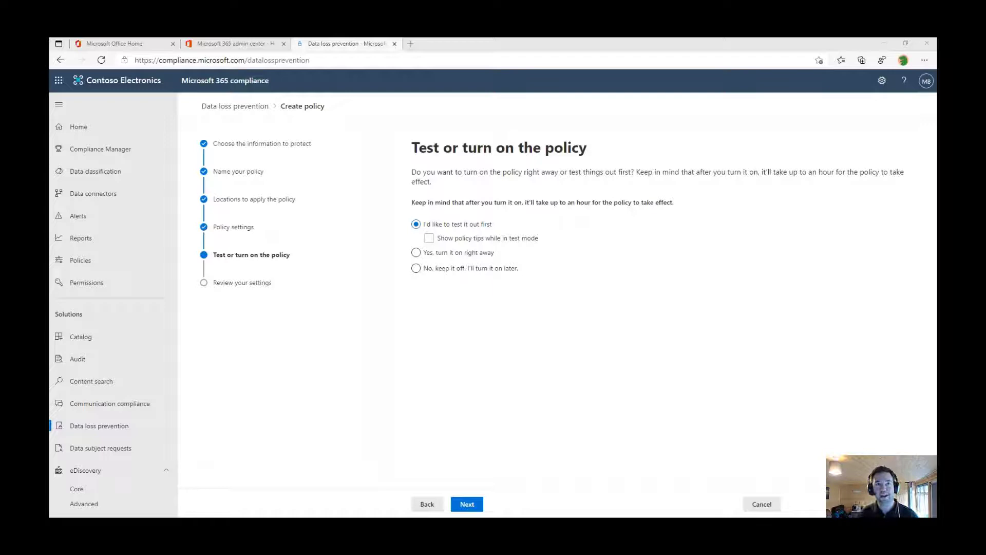
Set the policy to turn on right away and continue to review.
left_click(429, 239)
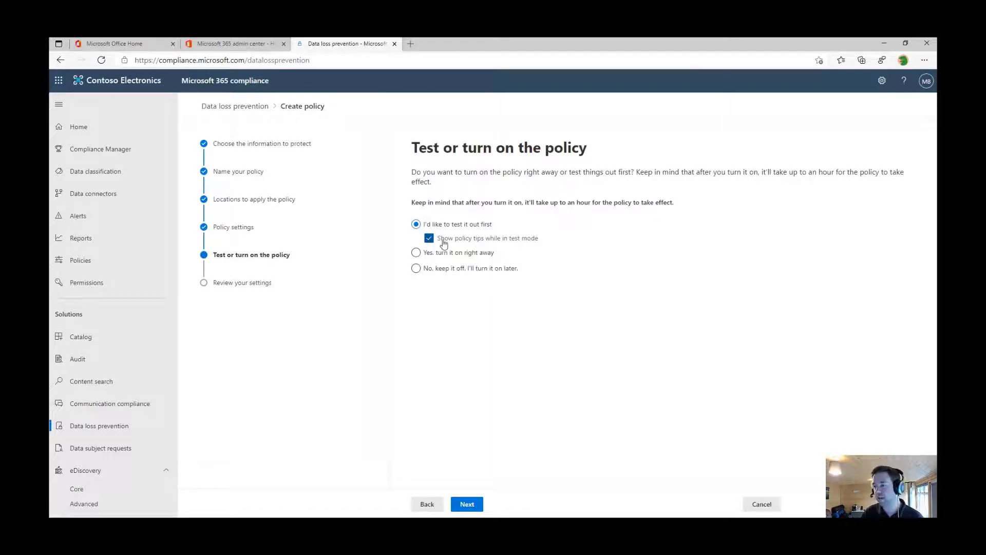
left_click(416, 253)
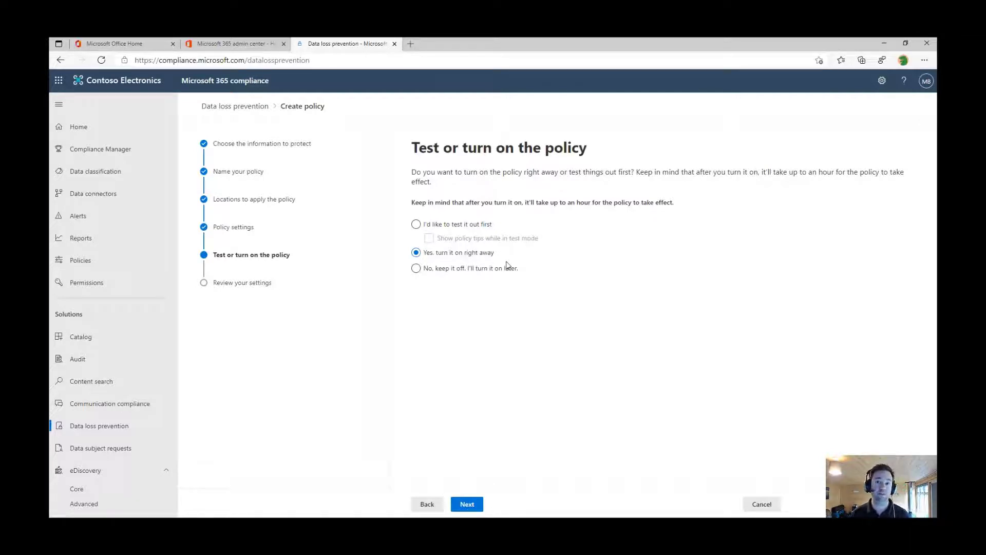
left_click(477, 505)
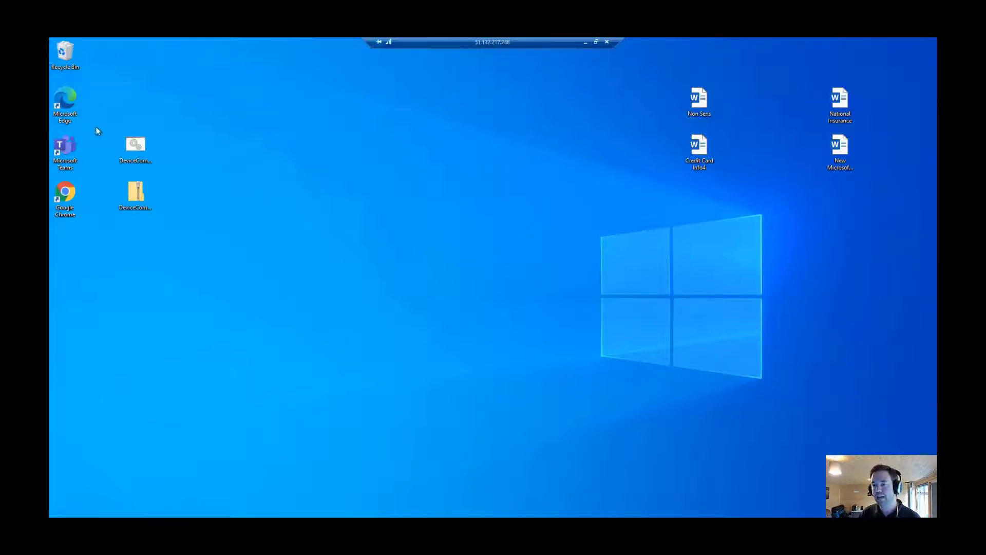
Open the DeviceComplianceLocalOnboardingScript file for editing in Notepad.
left_click(140, 146)
right_click(142, 146)
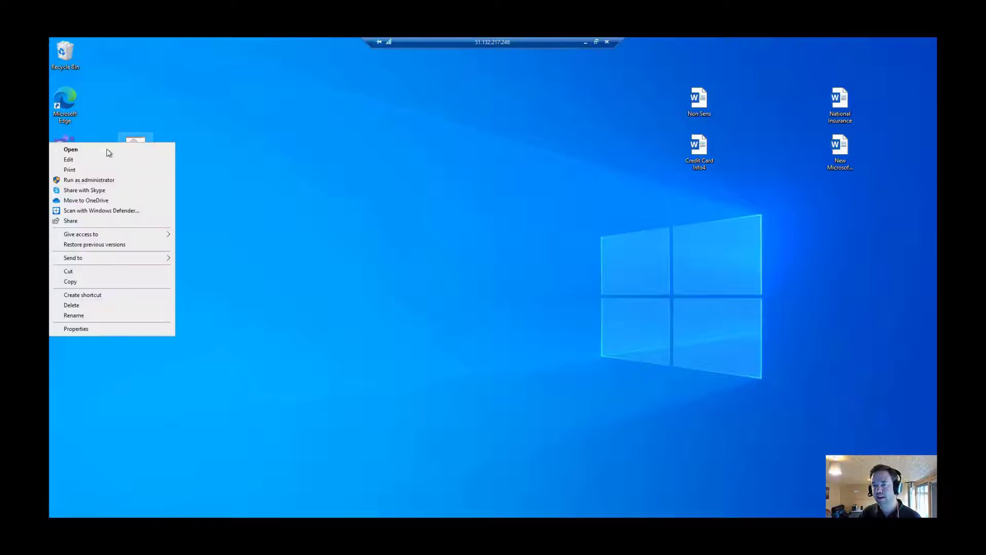
left_click(98, 160)
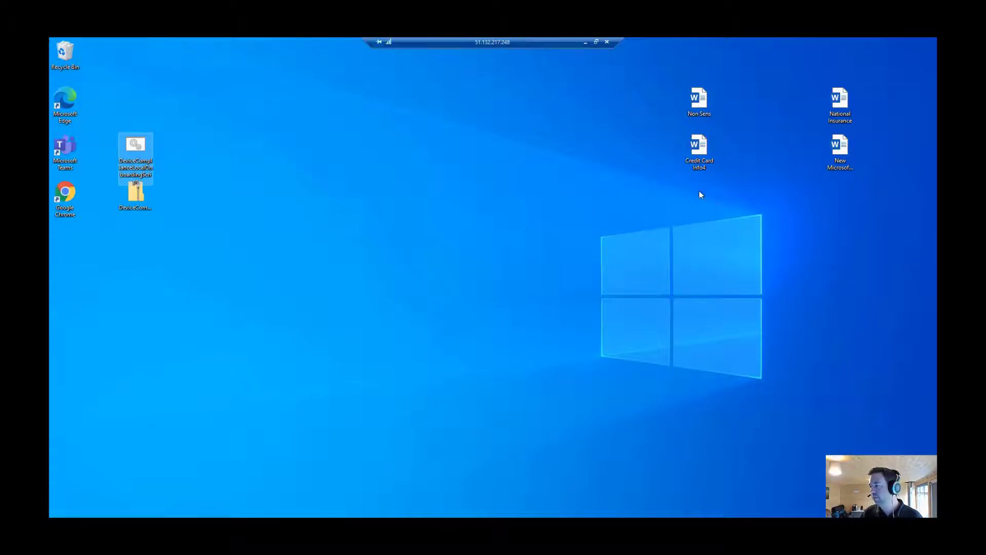
Open Credit Card Info4, leave it unlabelled, and select the first card's number, expiry and CVV2 lines.
double_click(704, 153)
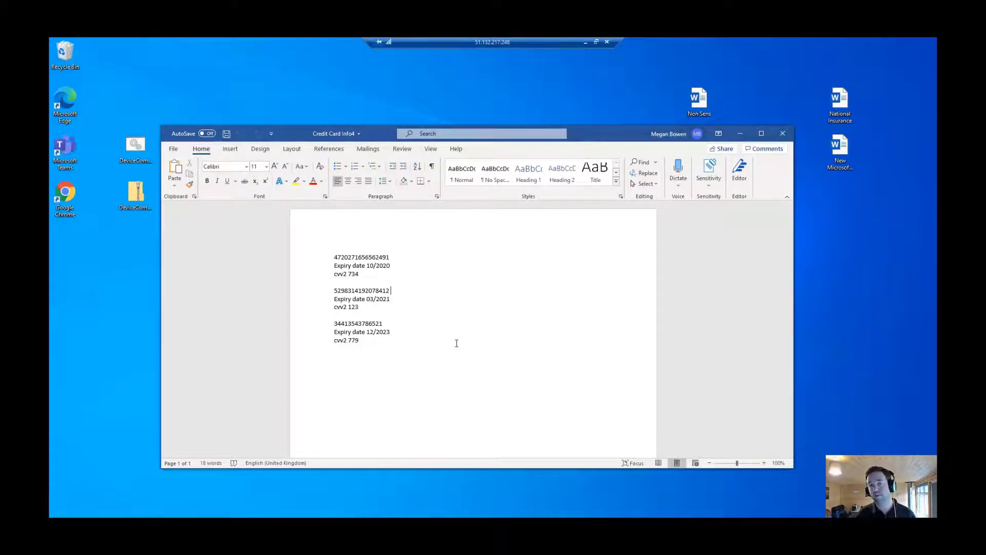
left_click(709, 172)
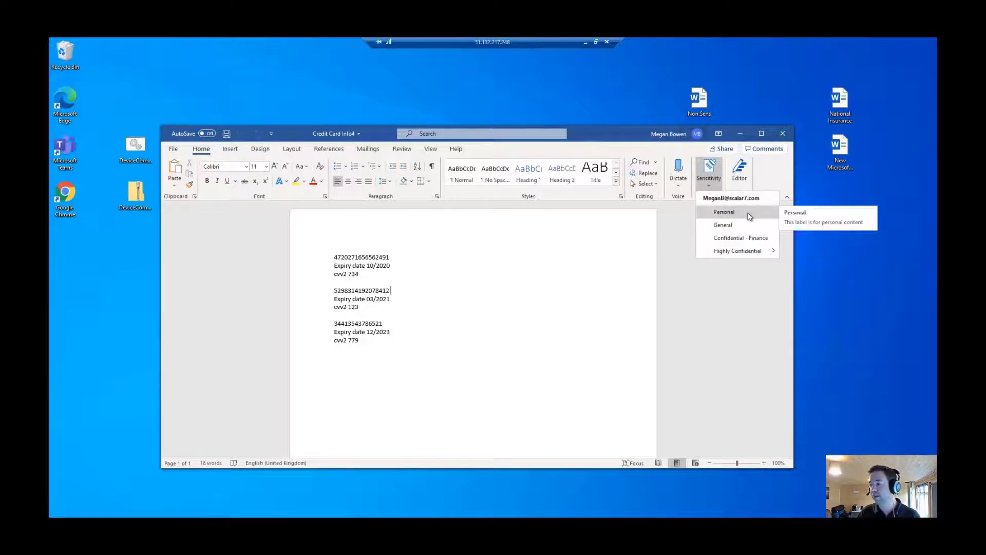
mouse_move(740, 252)
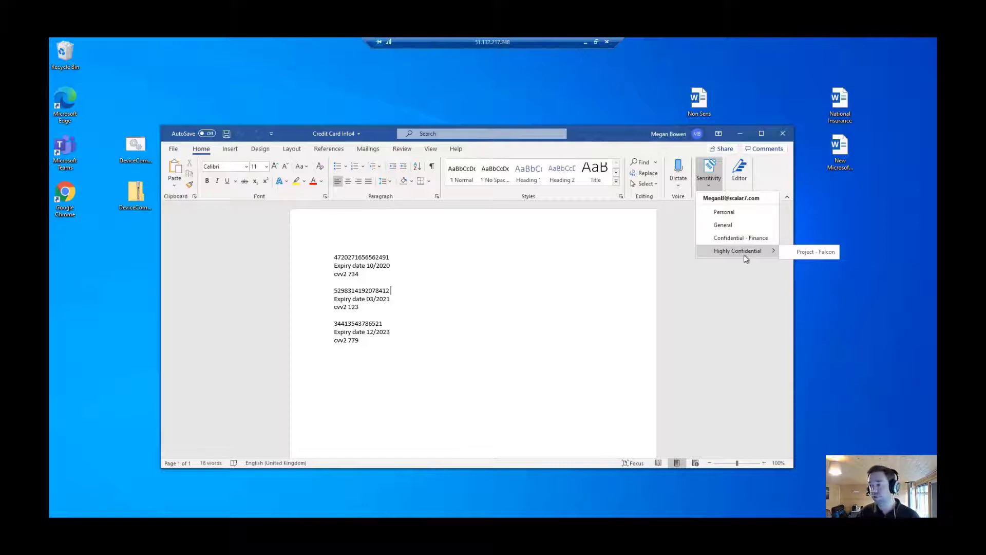
left_click(500, 261)
left_click_drag(347, 259, 360, 274)
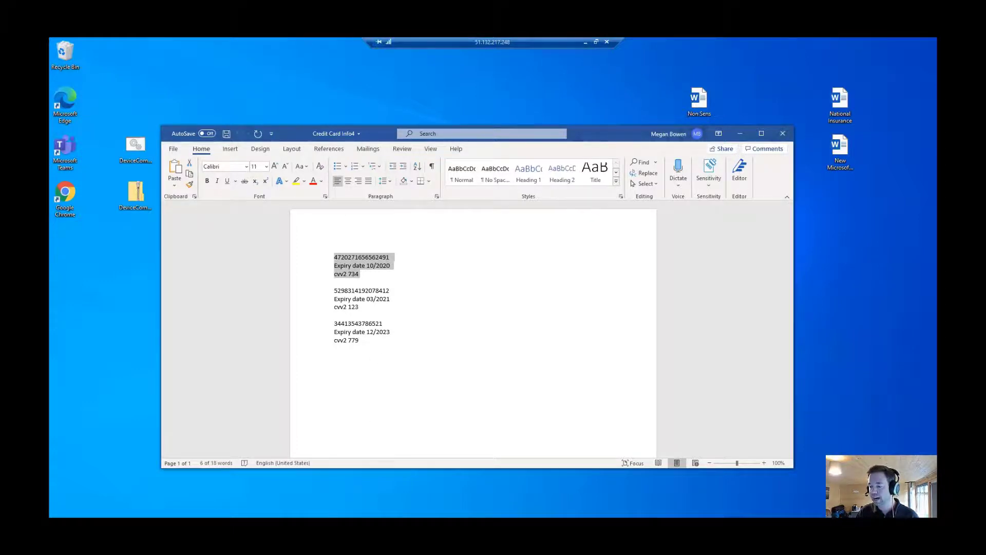
Try pasting the first card's details into a new Bing search tab, which triggers the DLP copy warning.
key("alt+Tab")
key("ctrl+t")
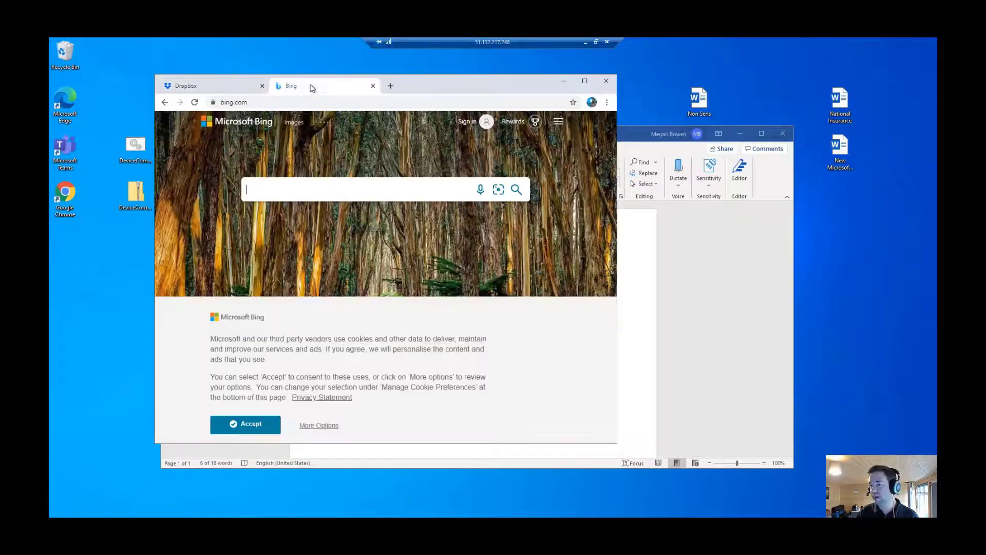
left_click(283, 191)
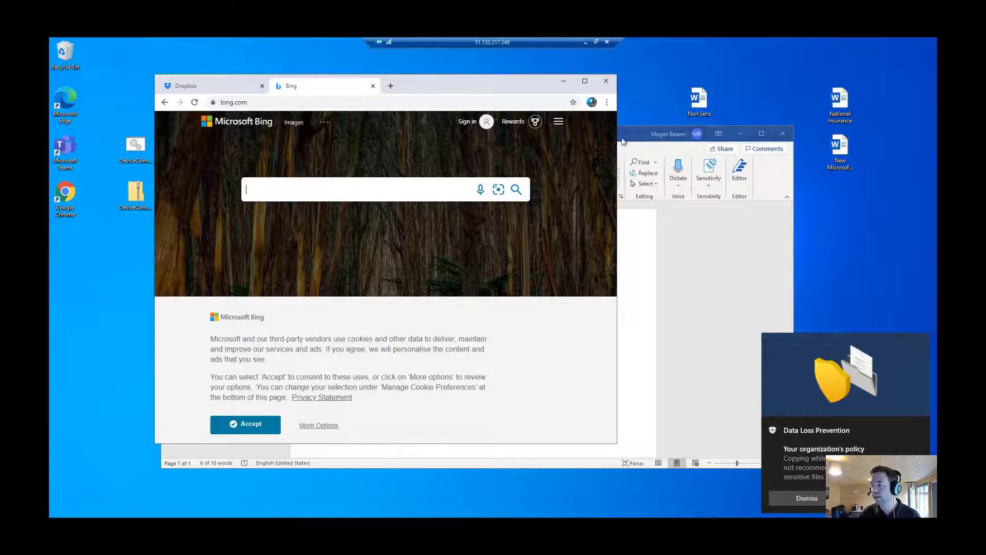
left_click(405, 450)
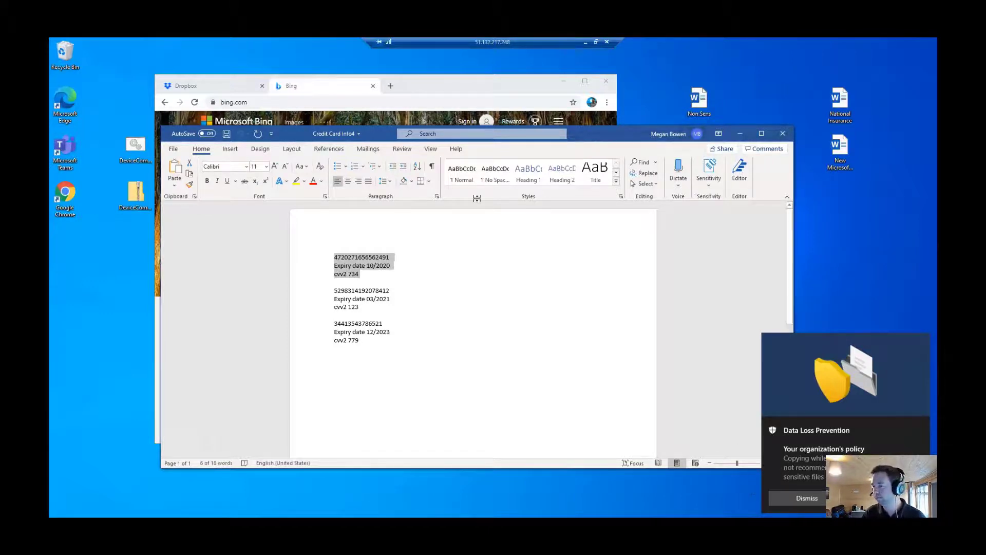
Print Credit Card Info4 from File > Print to trigger the DLP printing warning.
left_click(492, 93)
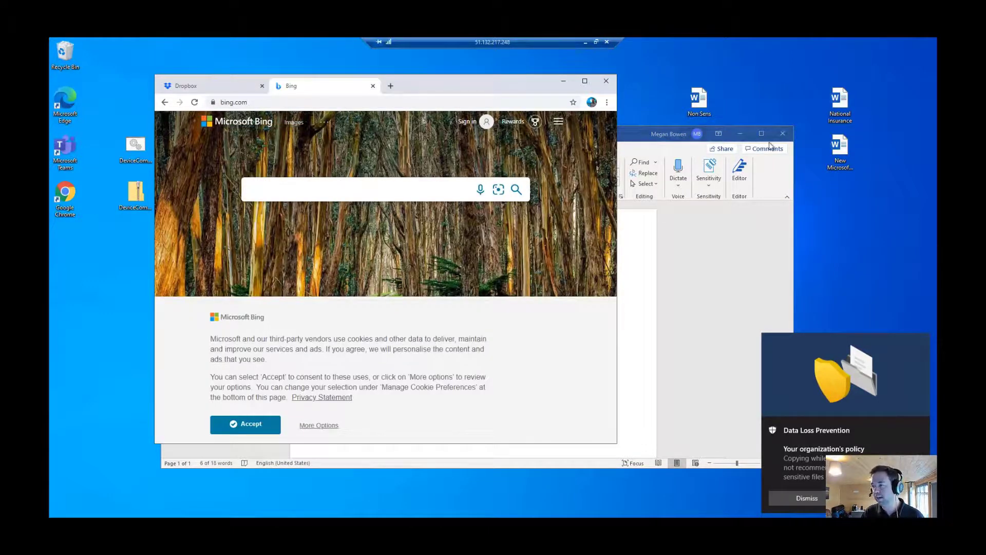
left_click(678, 141)
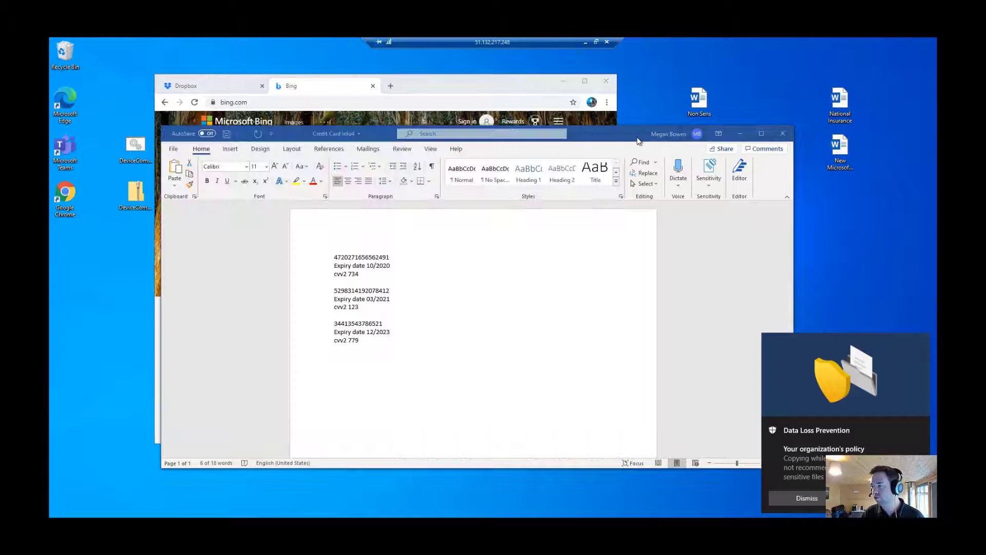
left_click(175, 149)
left_click(187, 292)
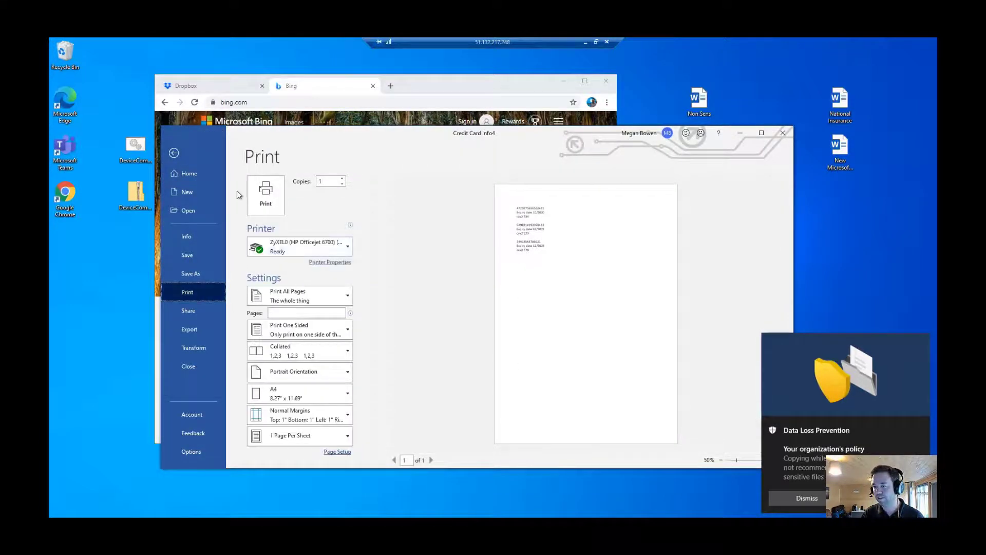
left_click(273, 205)
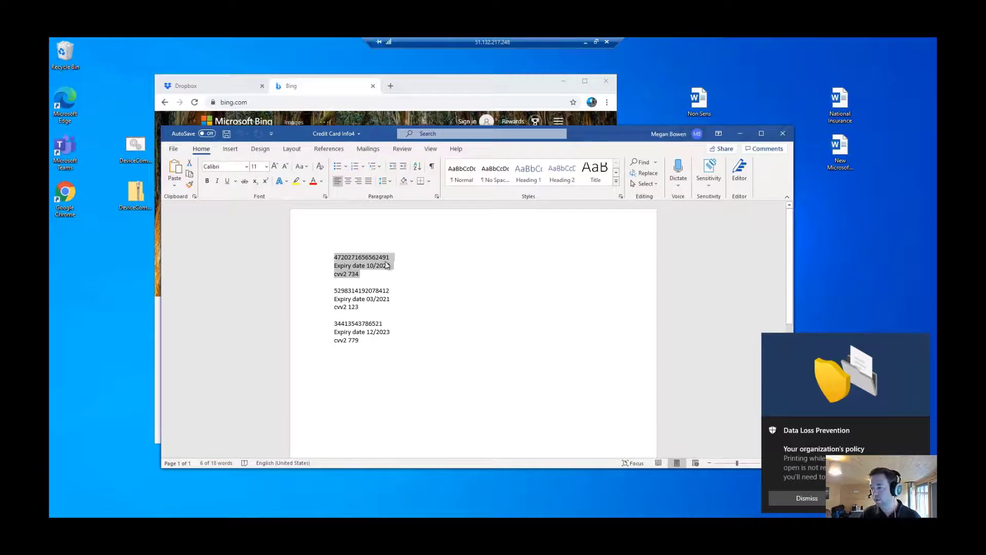
Dismiss the DLP notice and drag the Non Sens desktop file onto the Dropbox home page to upload it.
left_click(740, 134)
left_click(221, 91)
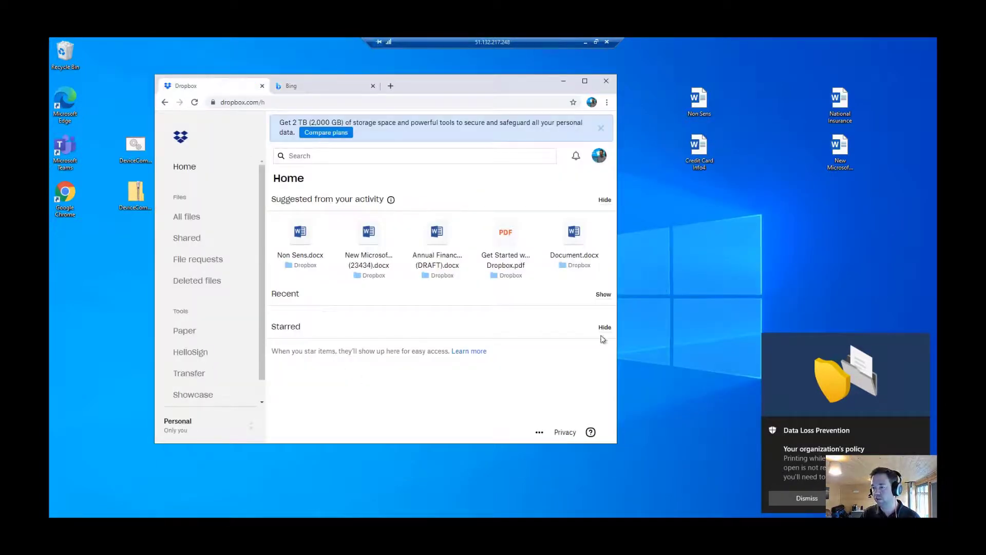
left_click(807, 498)
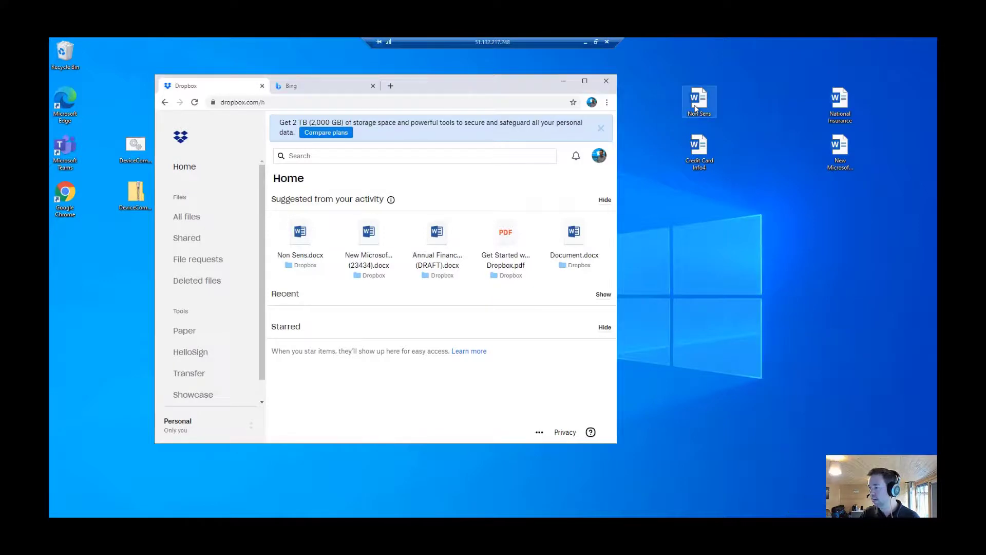
left_click_drag(696, 108, 384, 236)
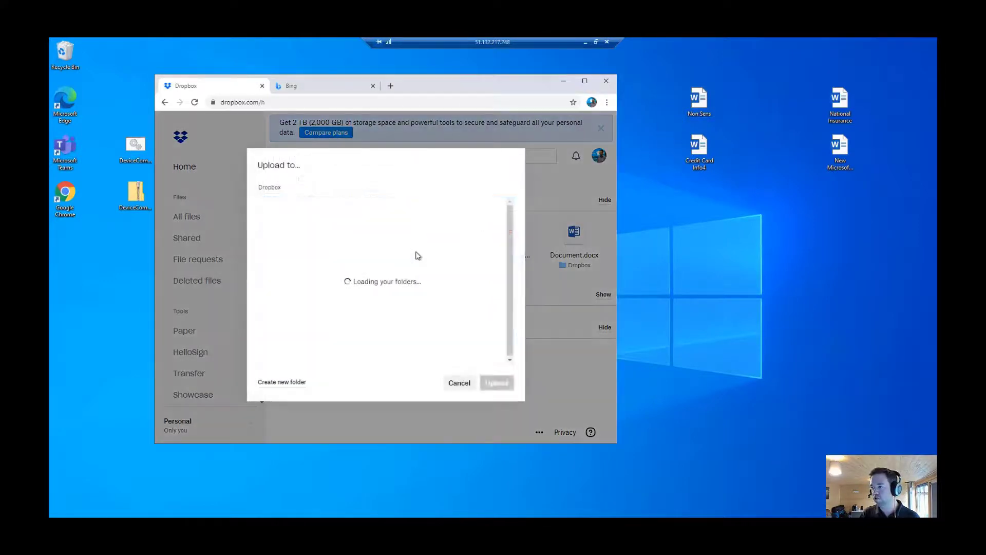
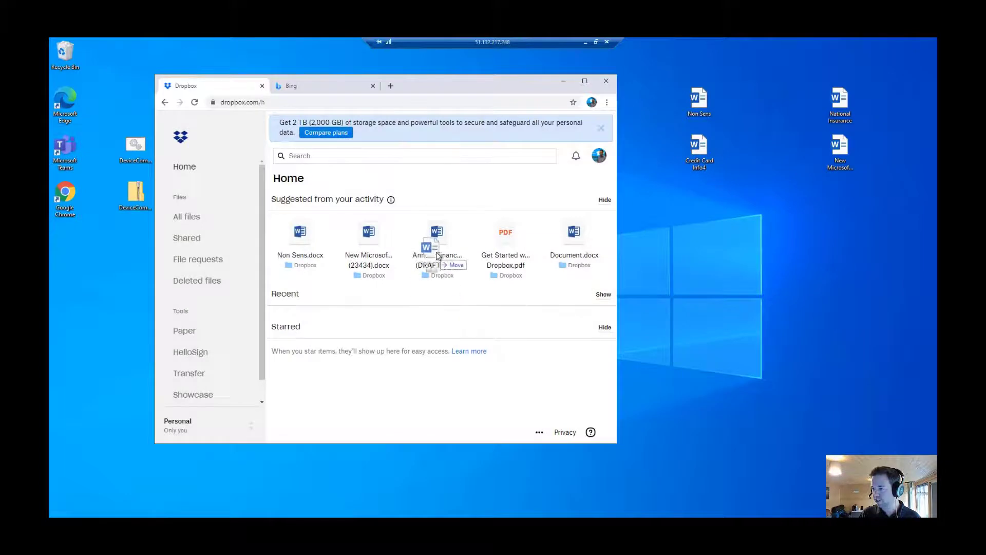
Drag the credit-card Word file from the desktop onto Dropbox Home, triggering the DLP block notice.
left_click_drag(438, 255, 407, 257)
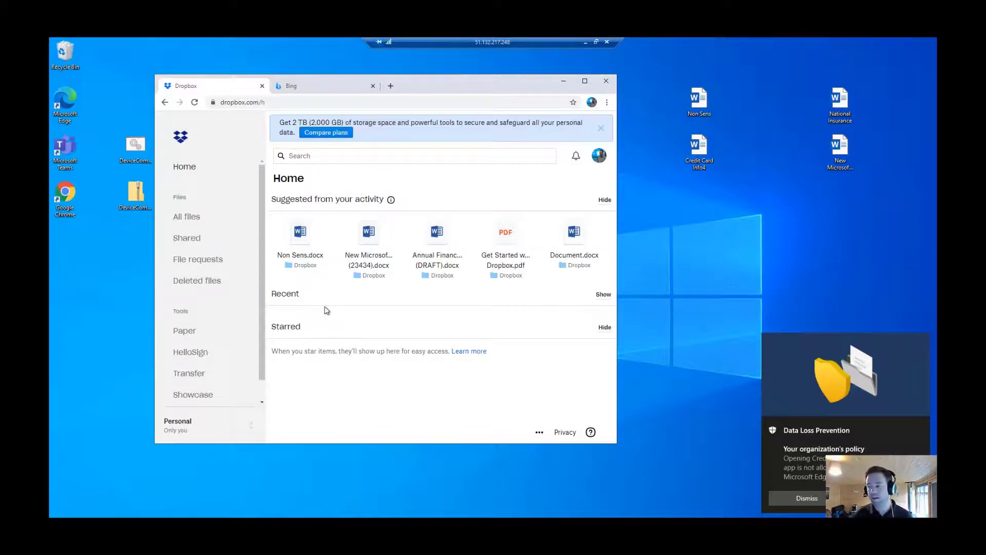
Dismiss the Data Loss Prevention block notice.
left_click(807, 499)
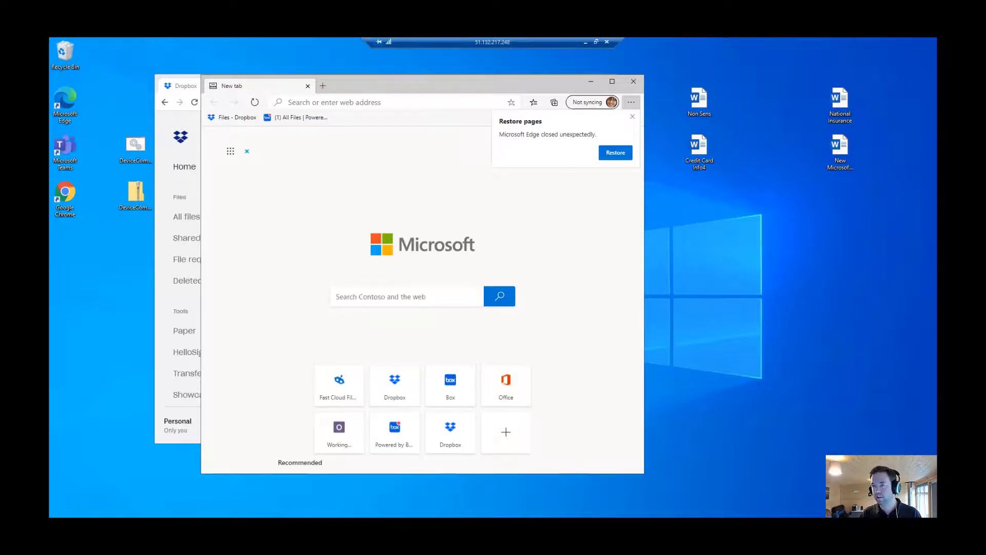
Minimize the Edge window and add a blank 'New Text Document' to the desktop.
left_click(592, 84)
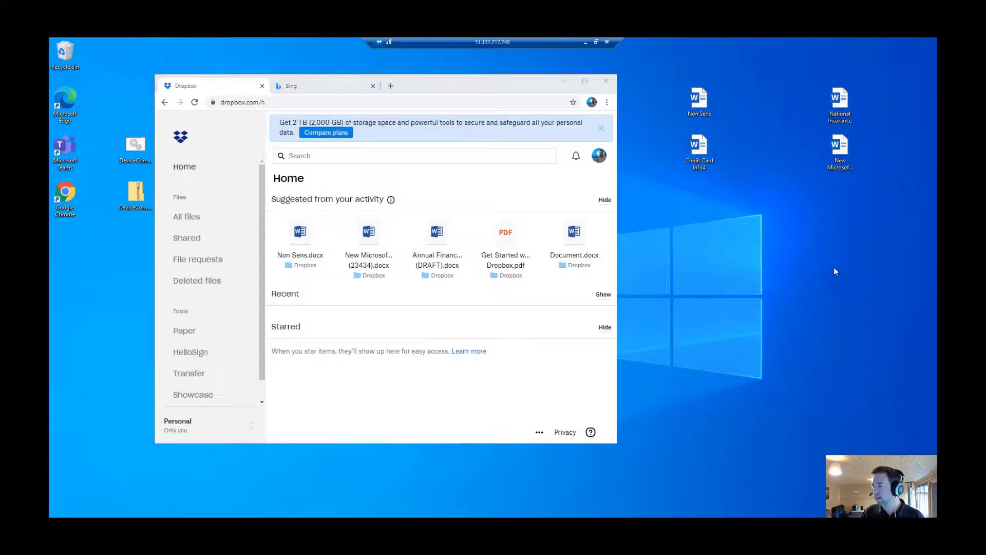
right_click(807, 273)
mouse_move(760, 338)
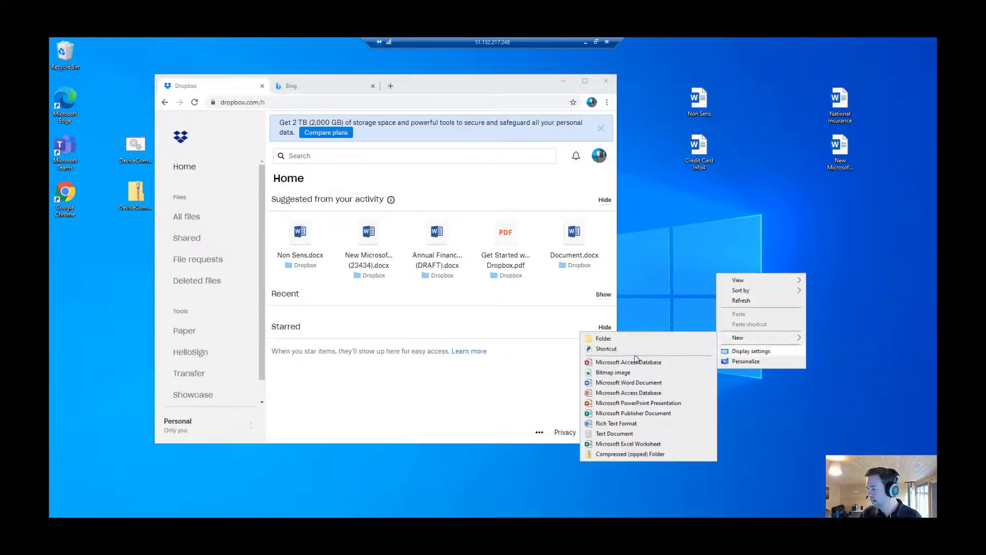
left_click(625, 440)
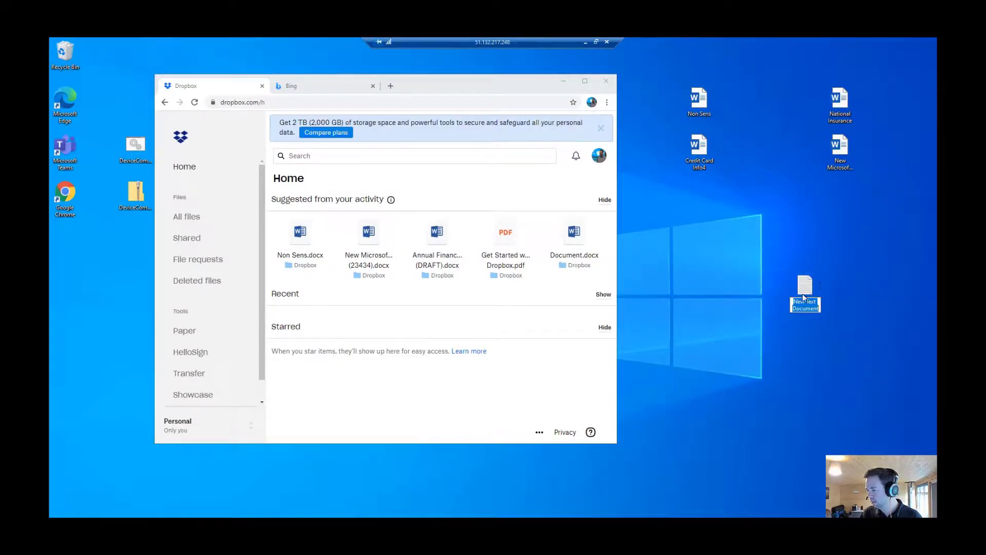
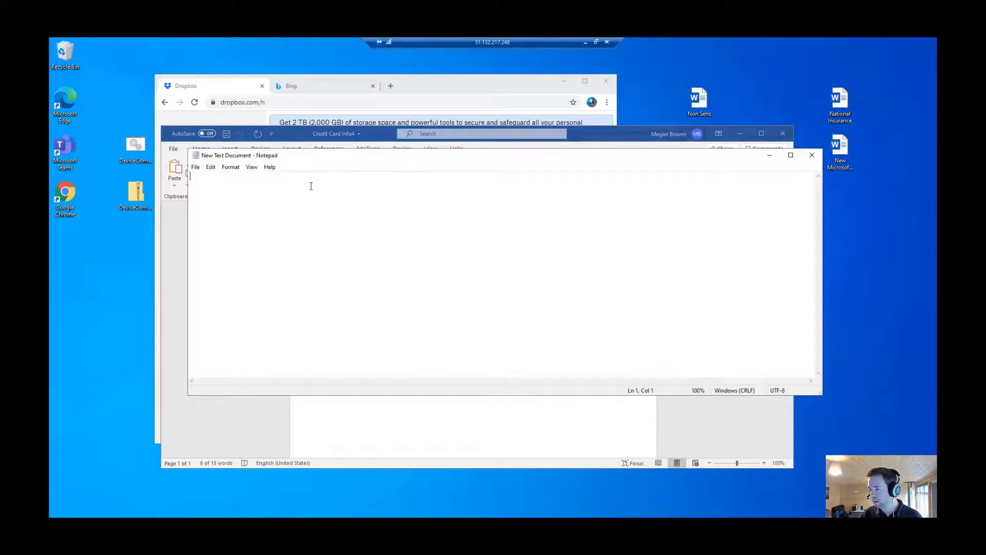
Paste the copied credit card text into the empty Notepad document; DLP blocks it.
key("ctrl+v")
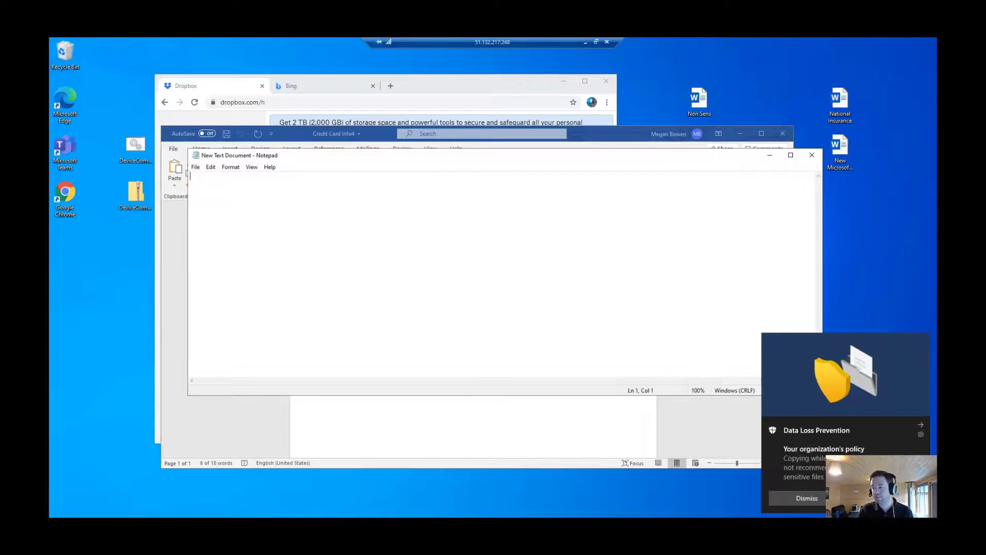
Allow Microsoft Word's blocked CopyToClipboard action in the DLP notice, then shift Notepad down-right.
left_click(802, 450)
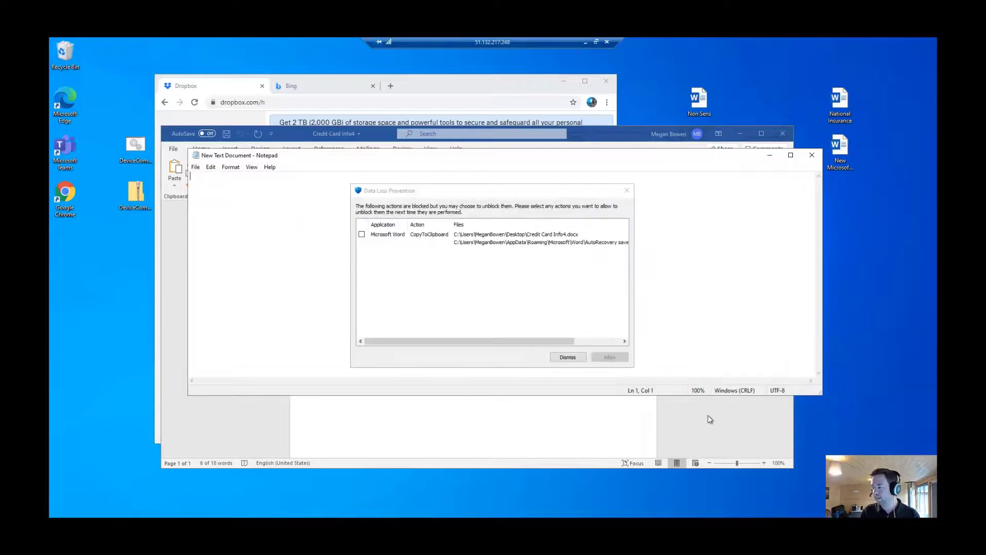
left_click(362, 235)
left_click(610, 357)
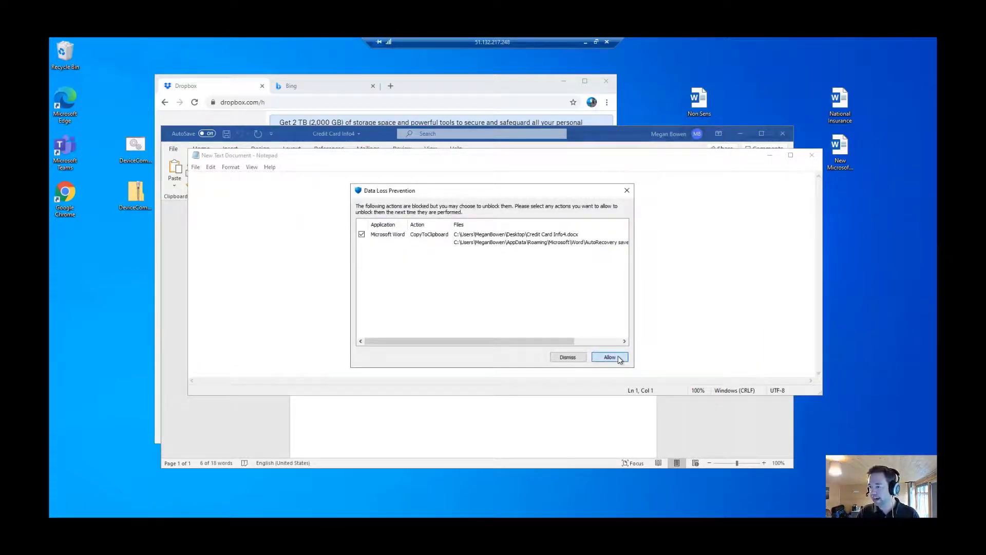
left_click_drag(463, 160, 551, 248)
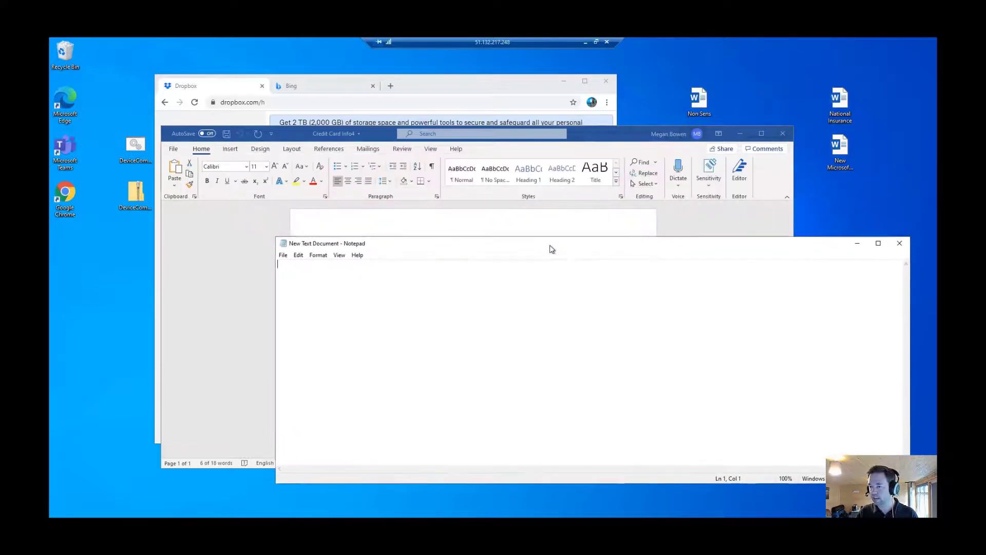
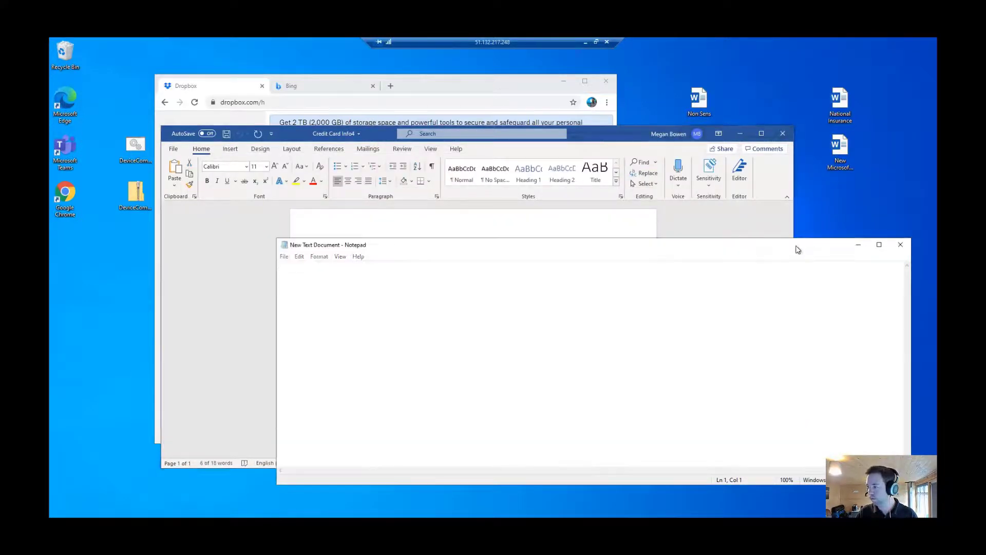
Paste the first card's number, expiry date and CVV2 into the new Notepad document.
key("ctrl+v")
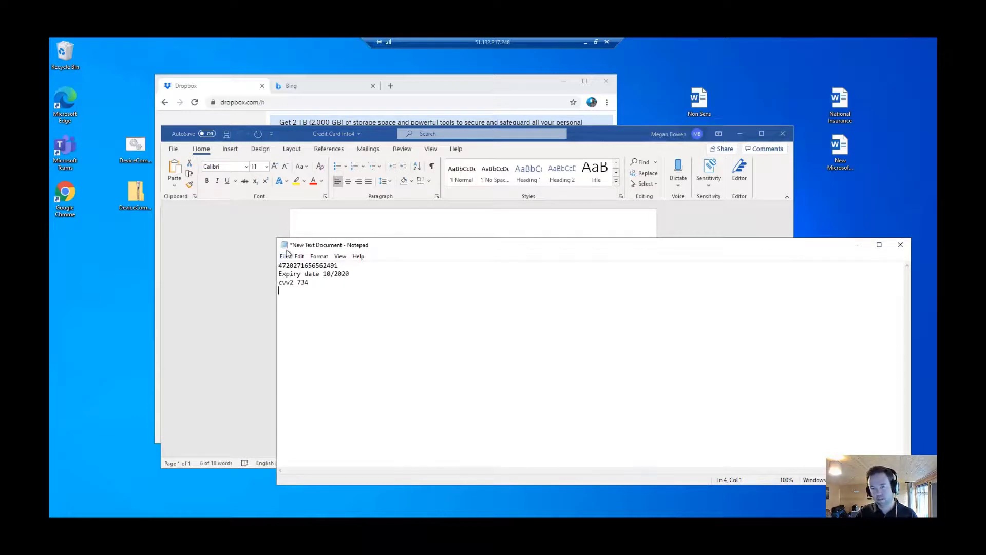
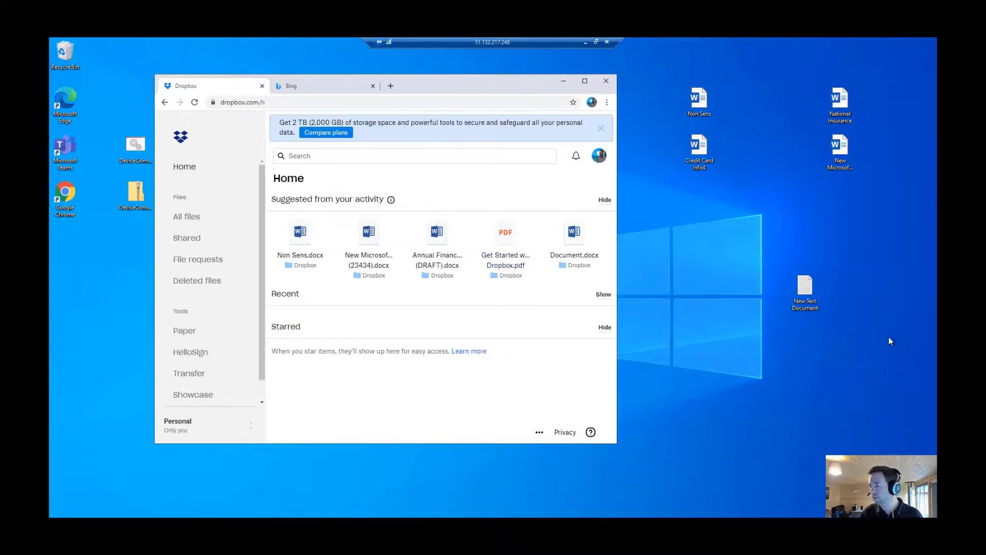
Try opening New Text Document in Notepad, then dismiss the DLP block warning and notification.
left_click(820, 284)
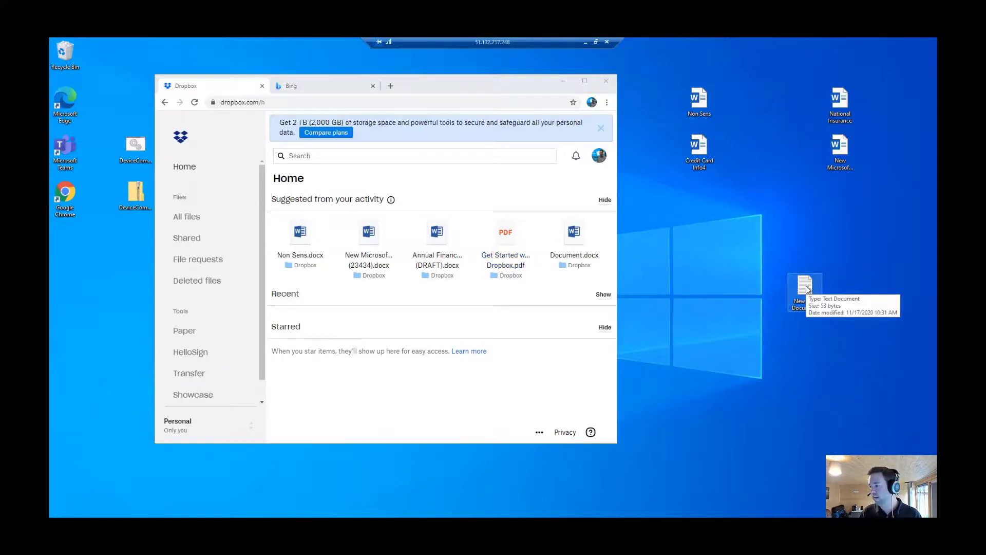
double_click(806, 289)
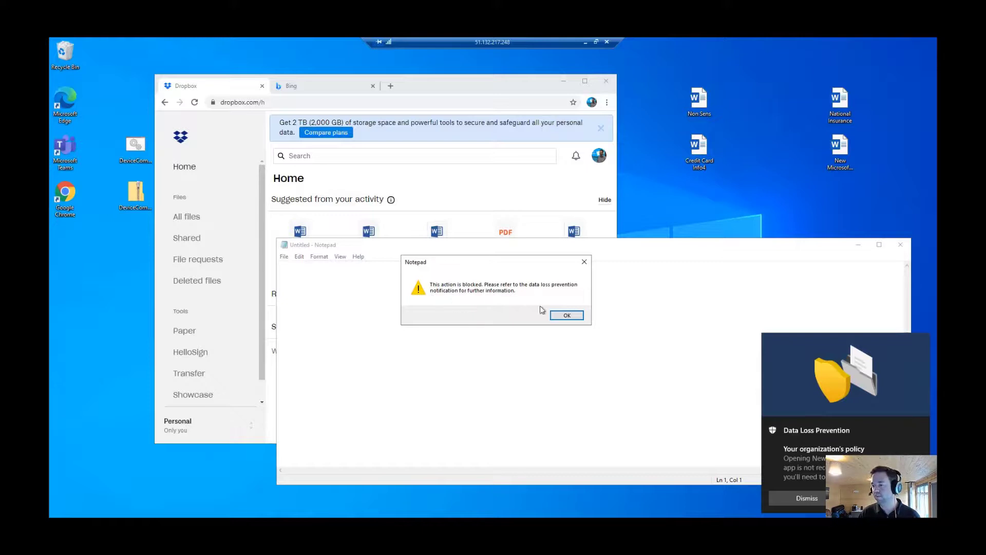
left_click(565, 316)
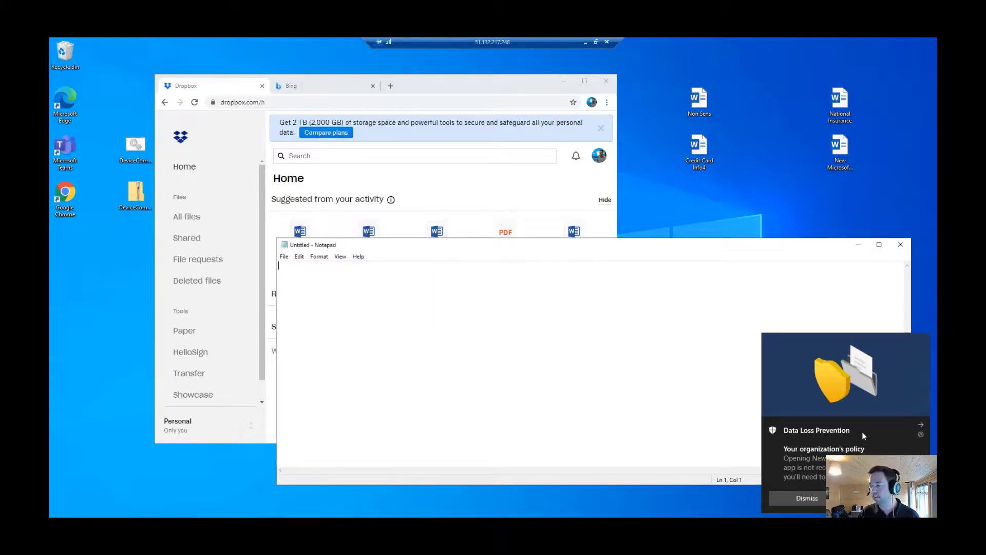
left_click(814, 499)
left_click(901, 245)
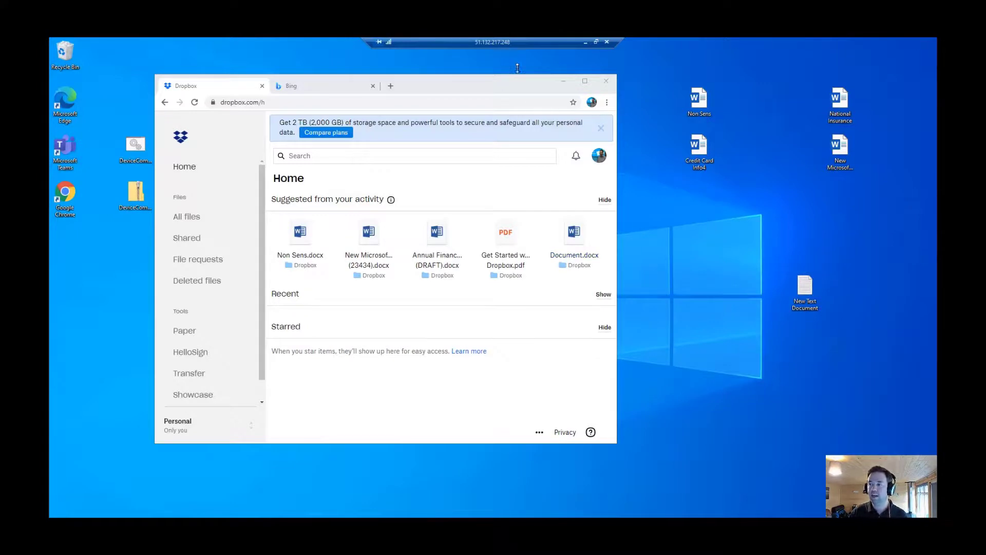
Minimize the remote session, cancel the Create policy wizard, and show the Alerts (preview) list.
left_click(586, 42)
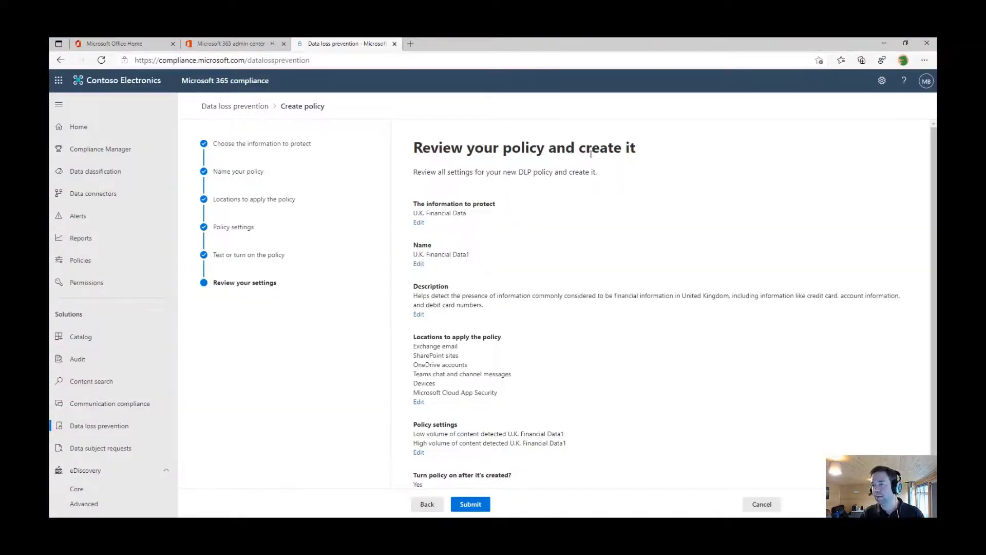
left_click(762, 504)
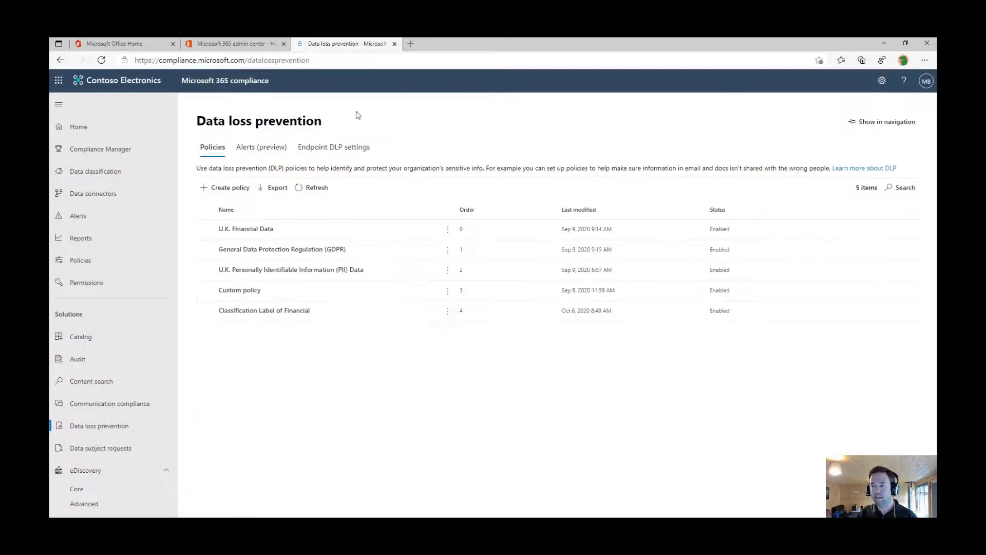
left_click(260, 149)
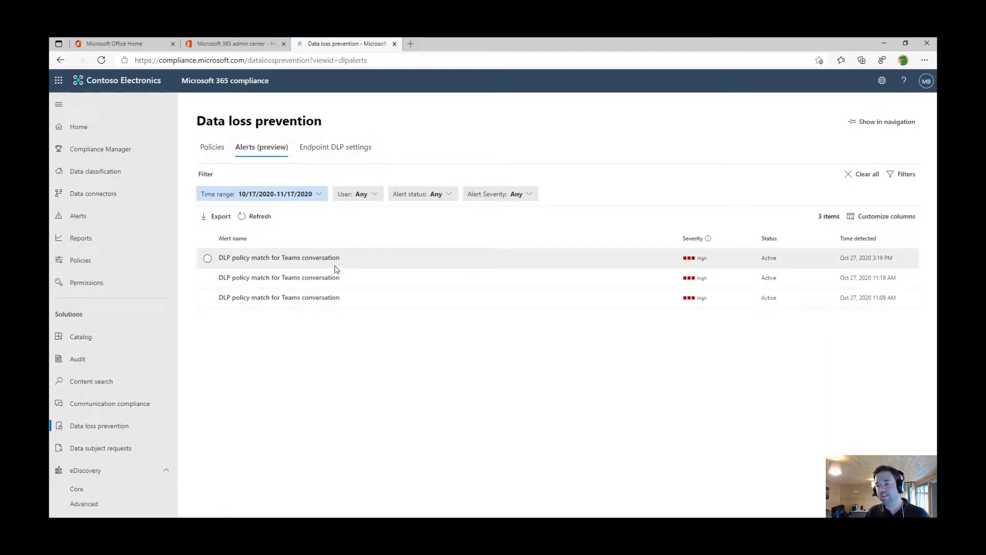
Open the most recent Teams alert and review its matched policy, U.K. Financial Data.
left_click(321, 257)
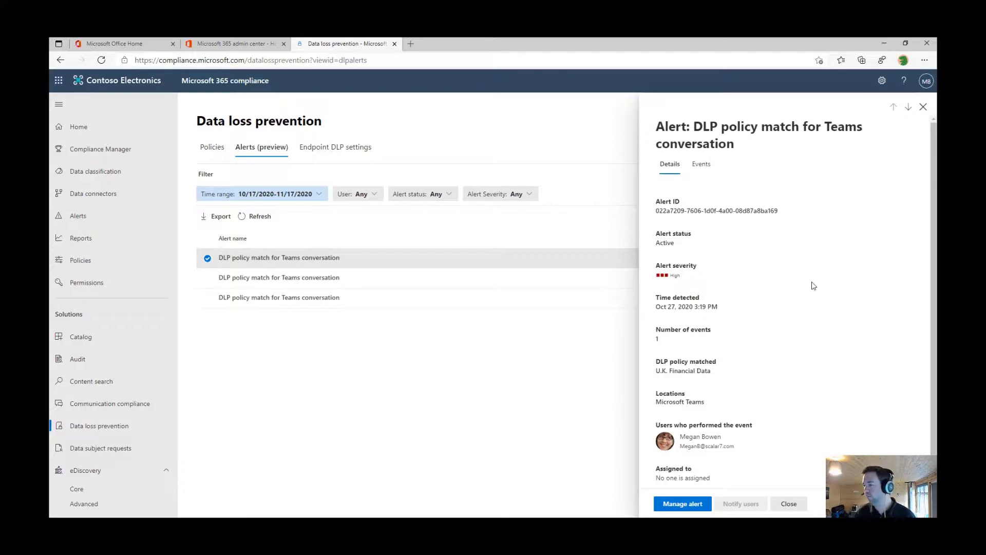
scroll(934, 231, "down", 1)
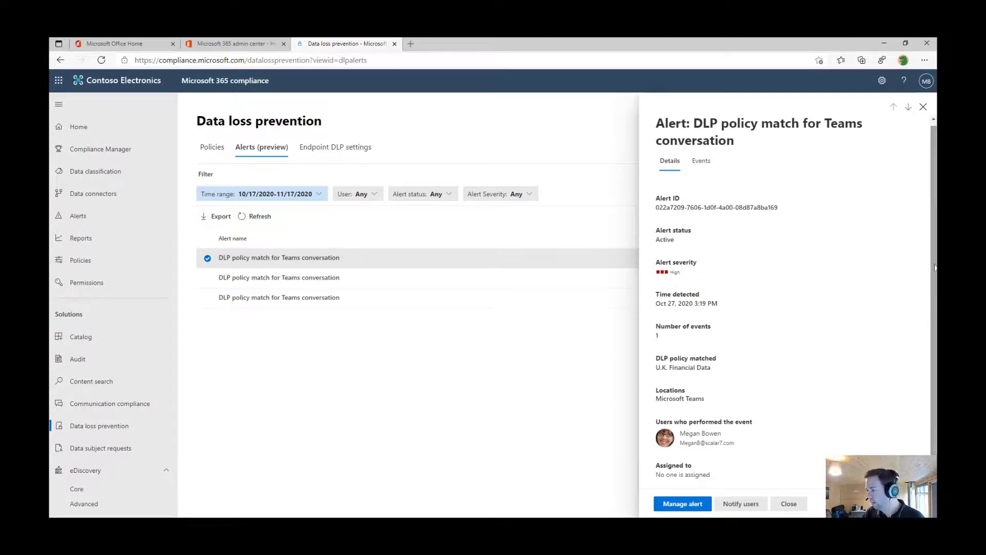
left_click_drag(714, 368, 655, 371)
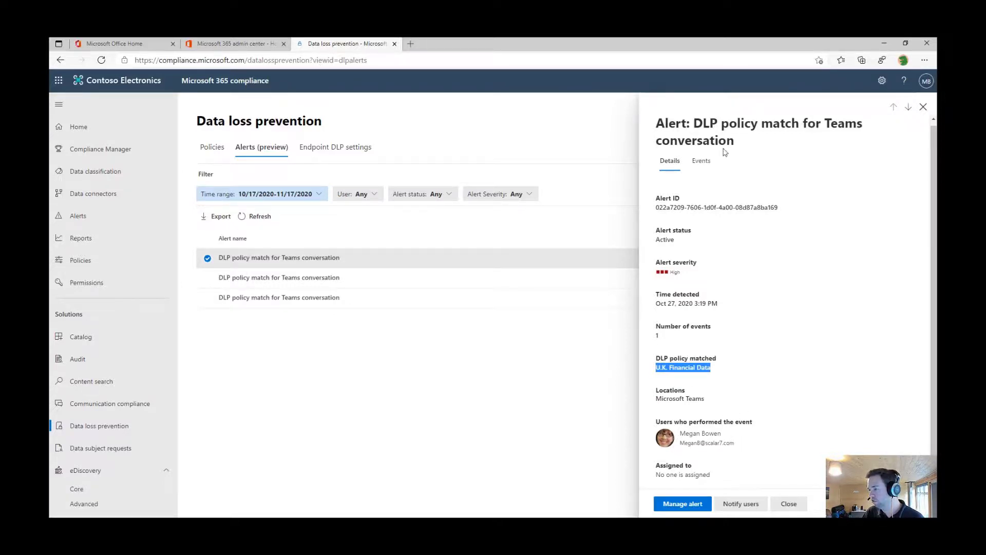
Review the 'Sensitive info found in Teams chat' event's detected info types and actions, then close it.
left_click(702, 162)
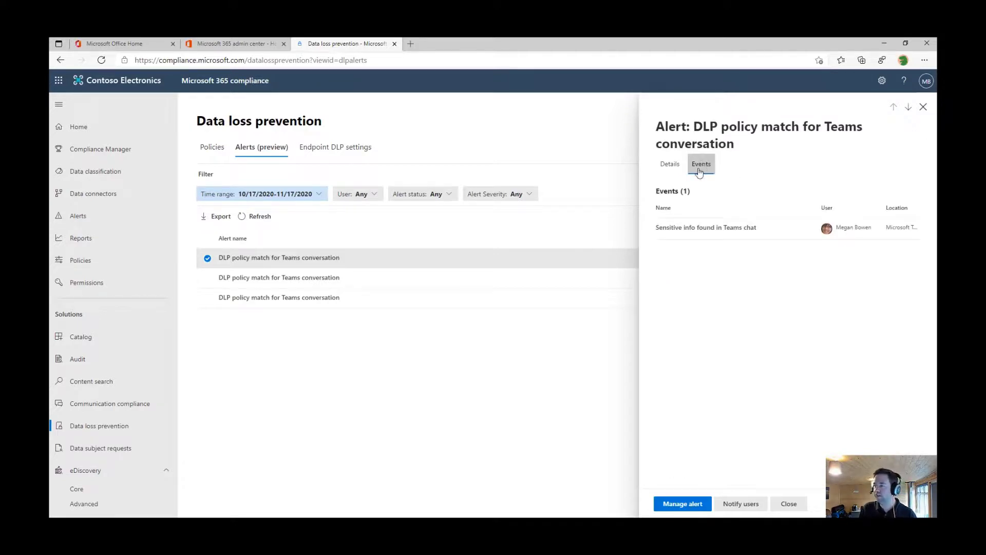
left_click(700, 229)
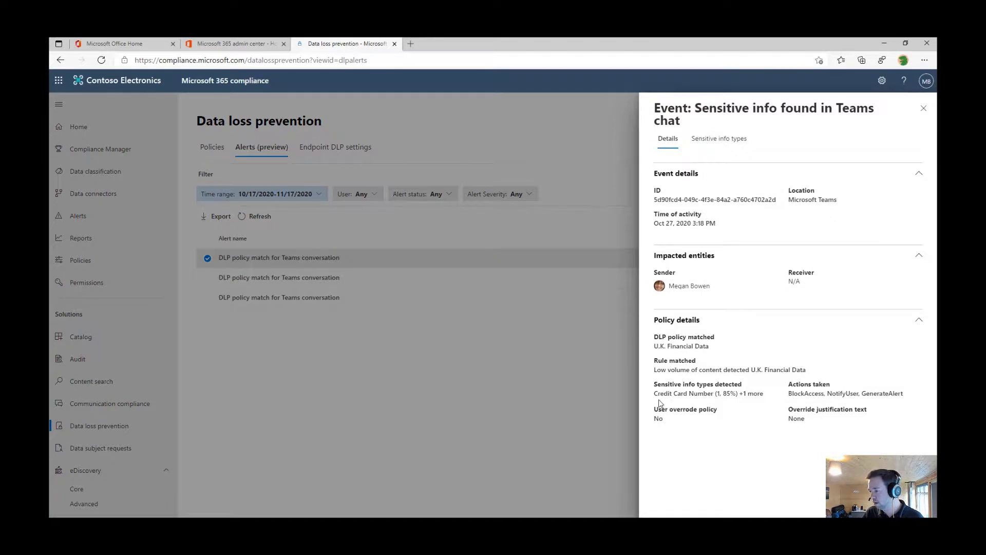
left_click_drag(658, 396, 745, 394)
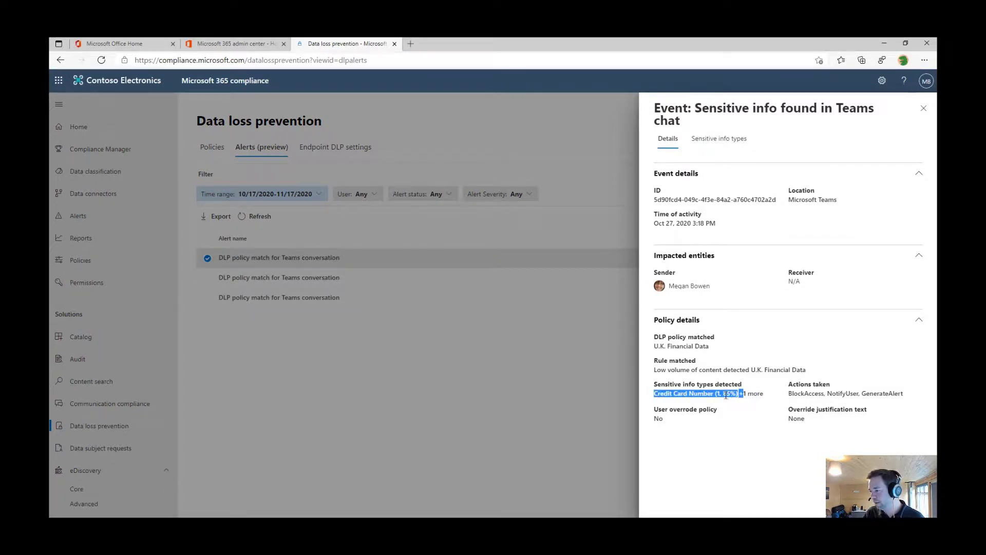
left_click(726, 395)
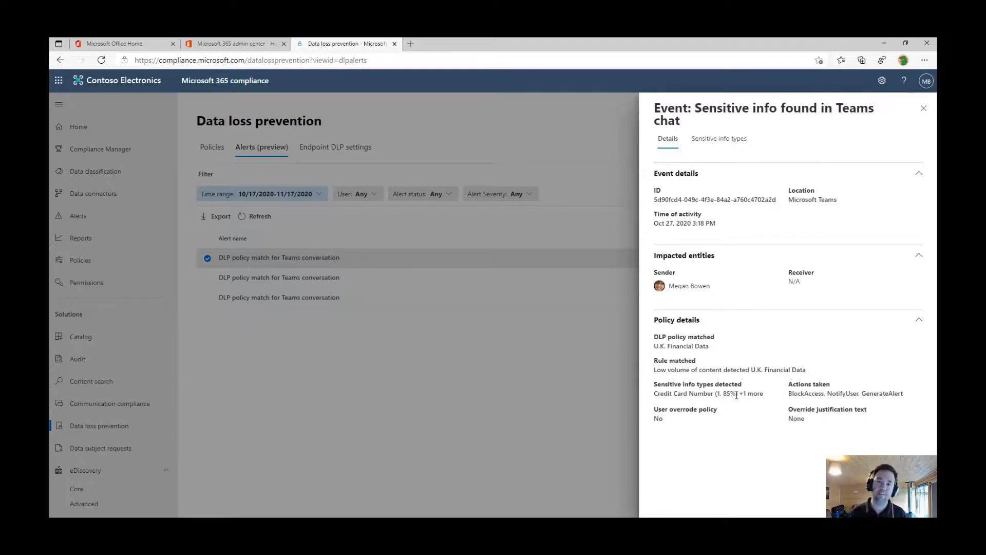
left_click_drag(727, 394, 918, 401)
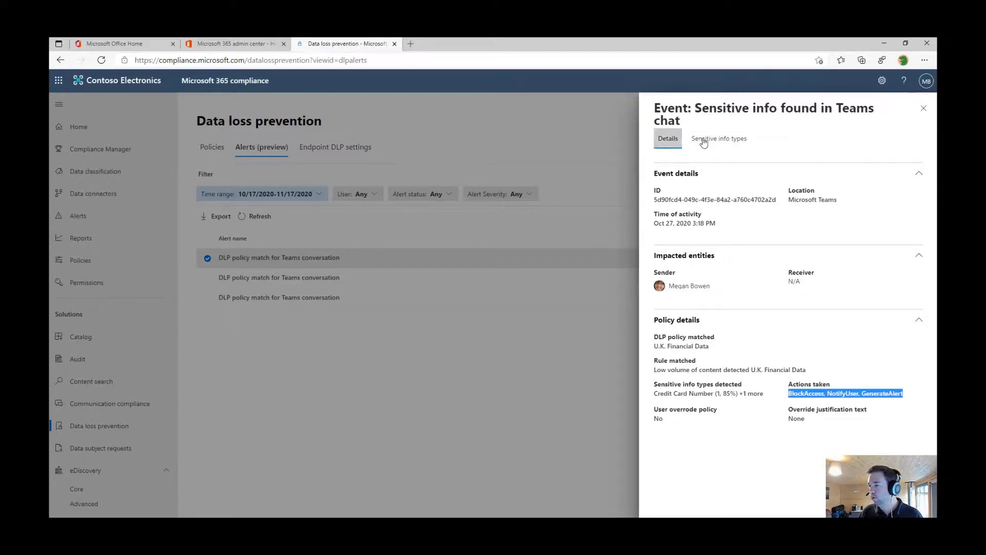
left_click(923, 108)
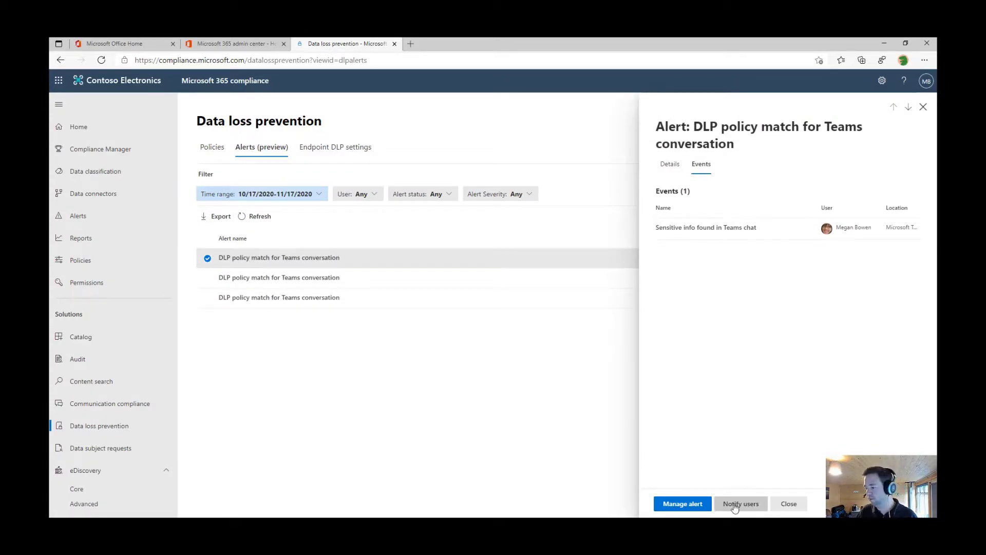
Set the alert status to Investigating and assign it to the suggested colleague.
left_click(682, 504)
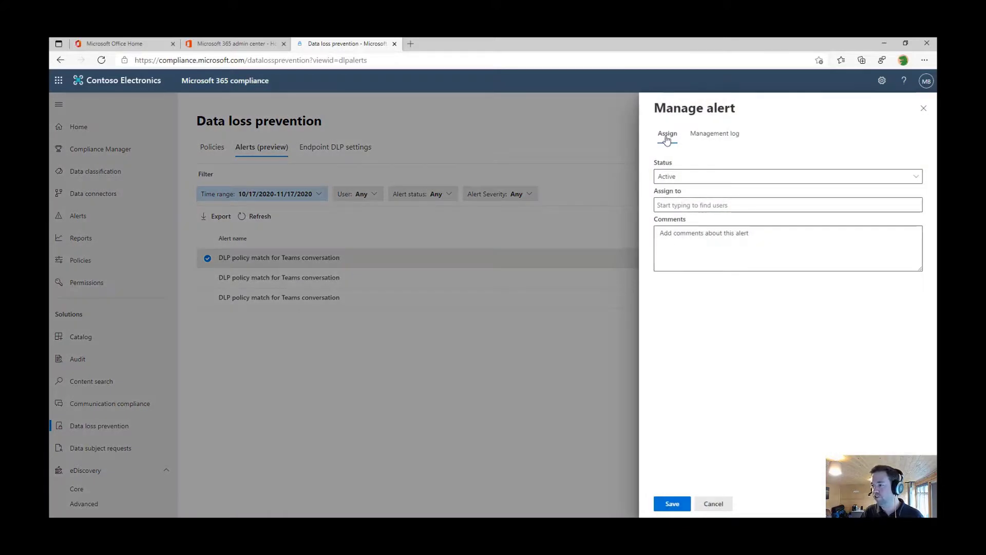
left_click(685, 177)
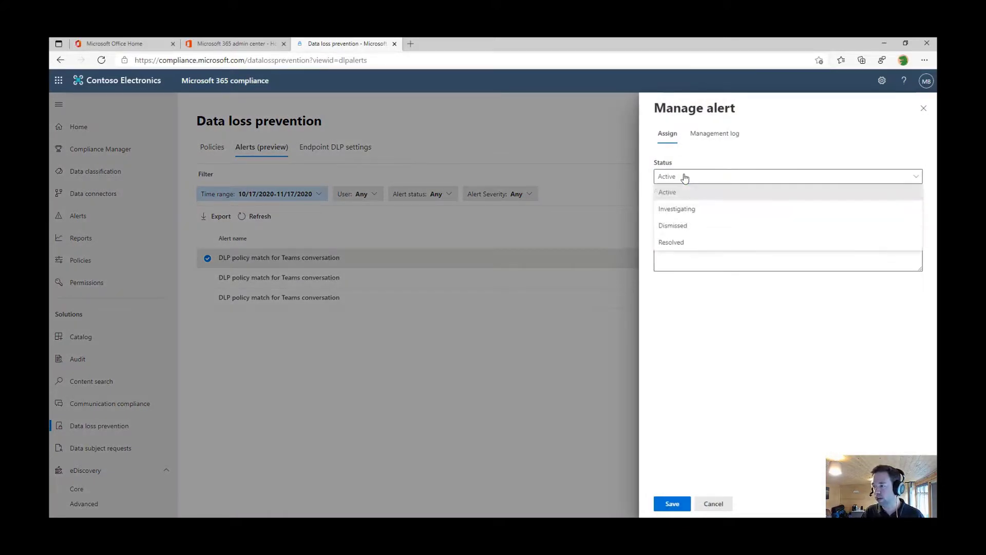
left_click(689, 211)
left_click(702, 208)
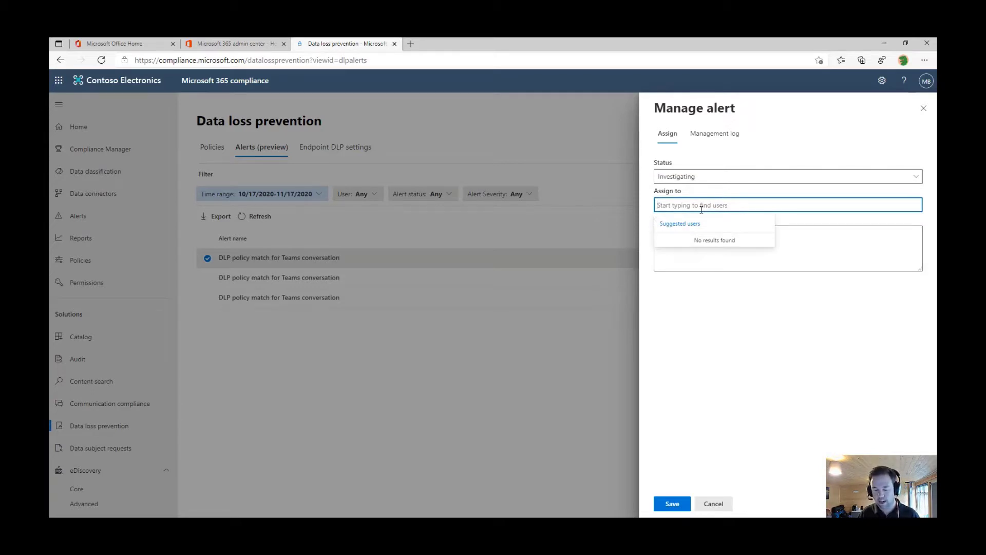
type("ade")
left_click(684, 245)
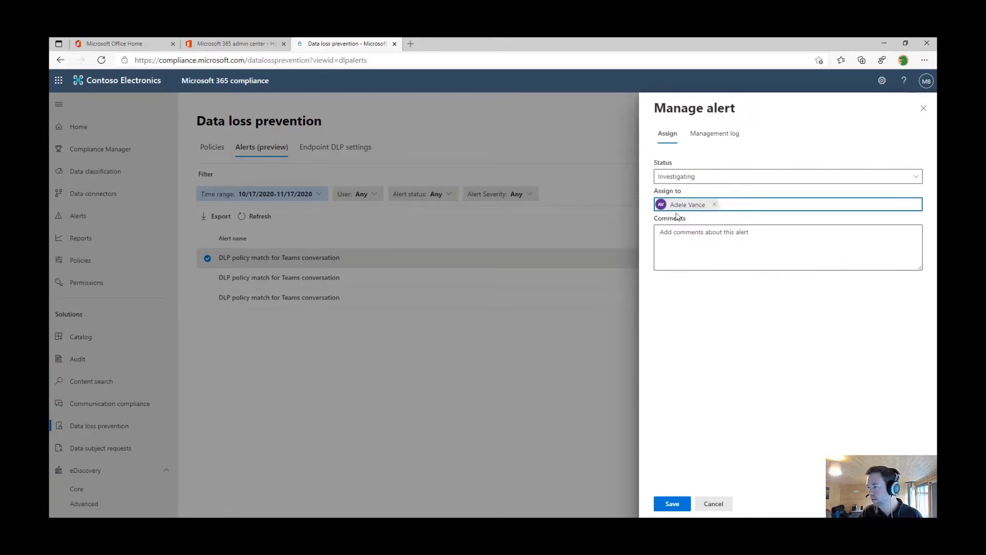
Add the comment 'test', save the alert, and go to Endpoint DLP settings.
left_click(683, 248)
type("test")
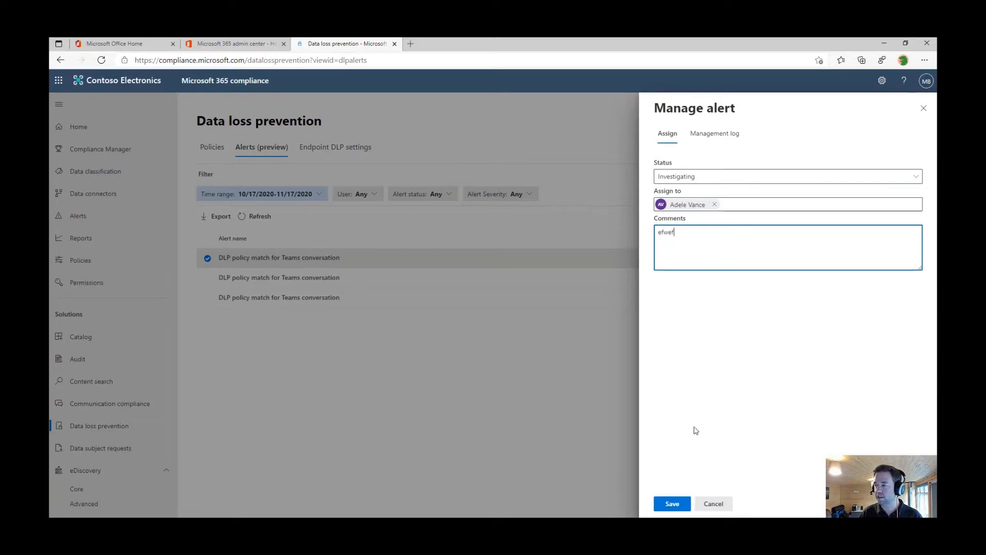
left_click(672, 504)
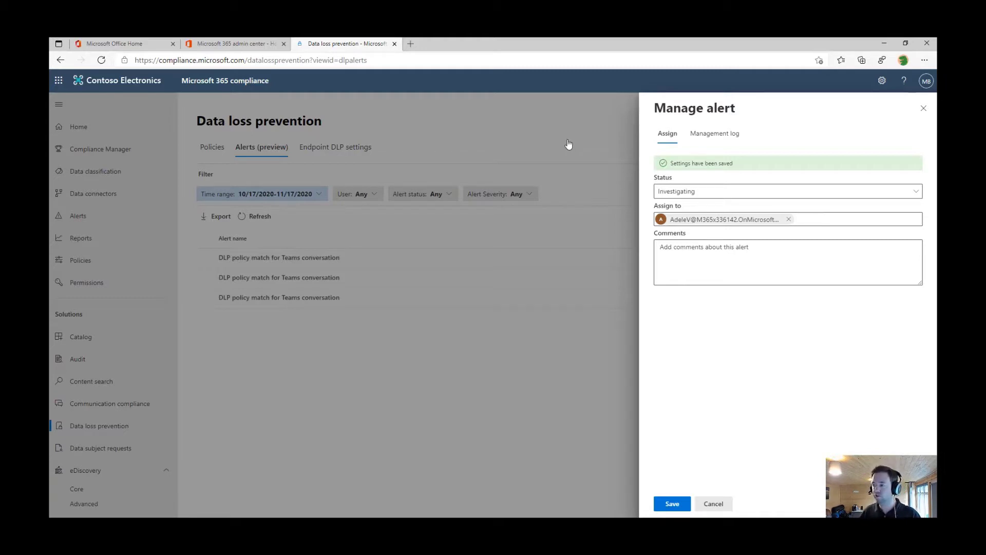
left_click(924, 108)
left_click(334, 147)
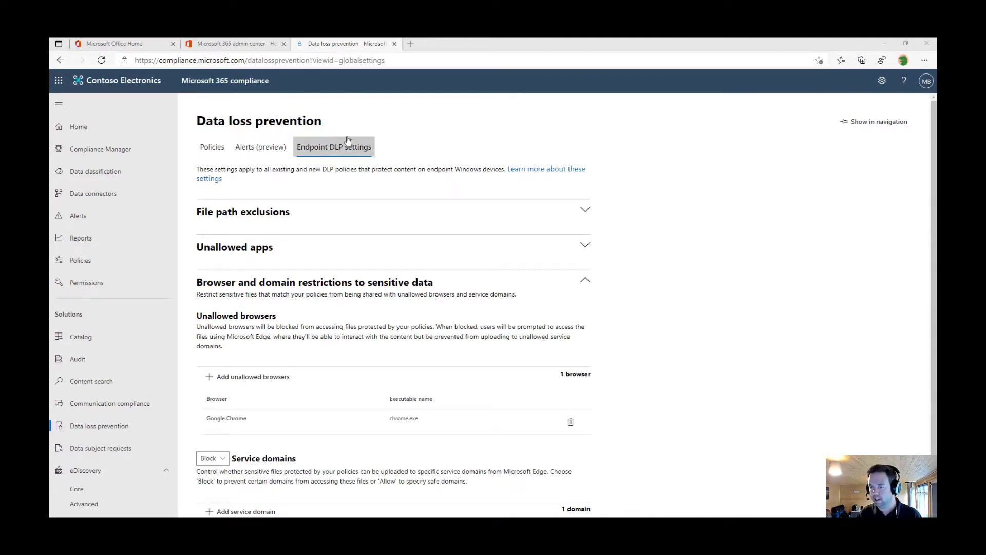
Expand File path exclusions and Unallowed apps to show Notepad and Notepad++ as unallowed.
left_click(584, 212)
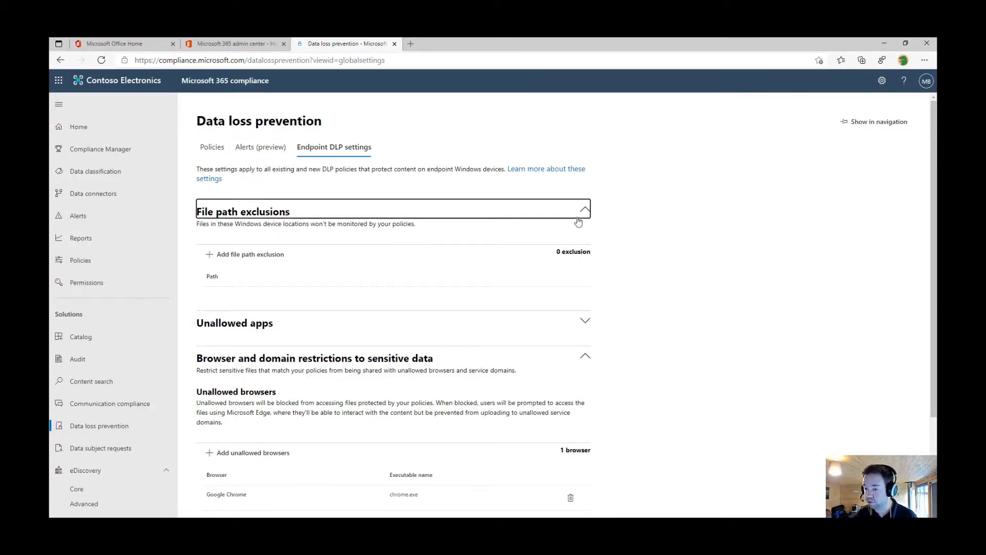
scroll(586, 283, "down", 2)
left_click(586, 196)
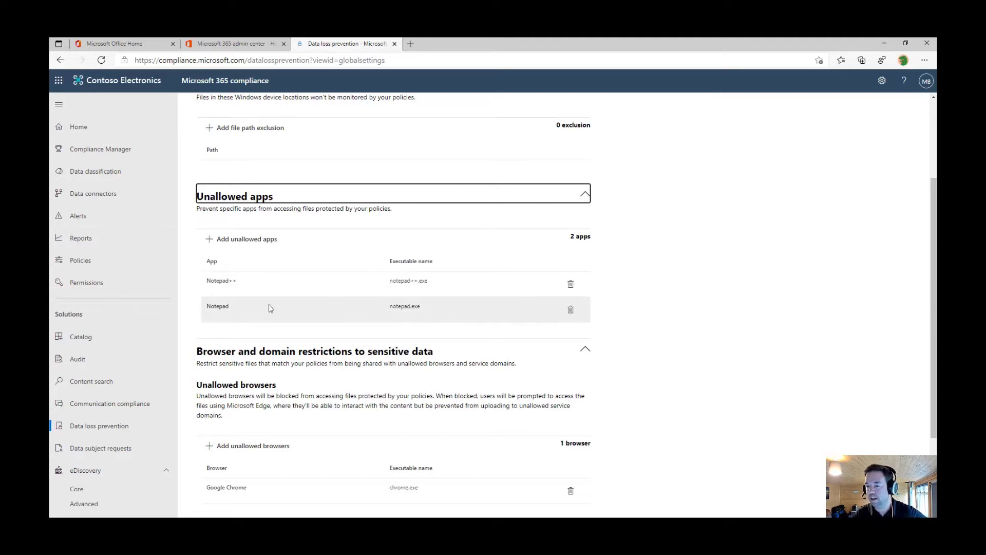
scroll(622, 293, "down", 2)
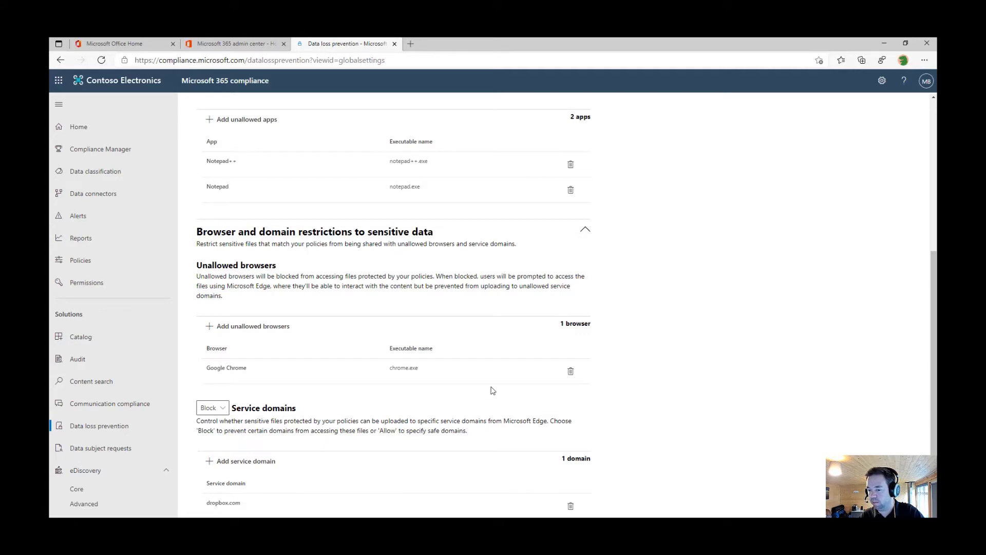
Keep the Service domains setting on Block.
left_click(223, 411)
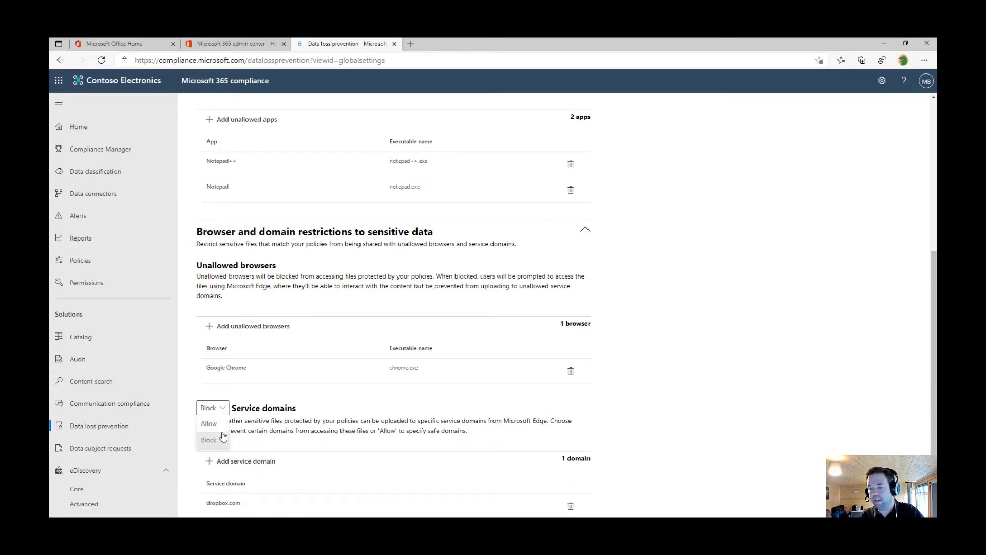
left_click(359, 432)
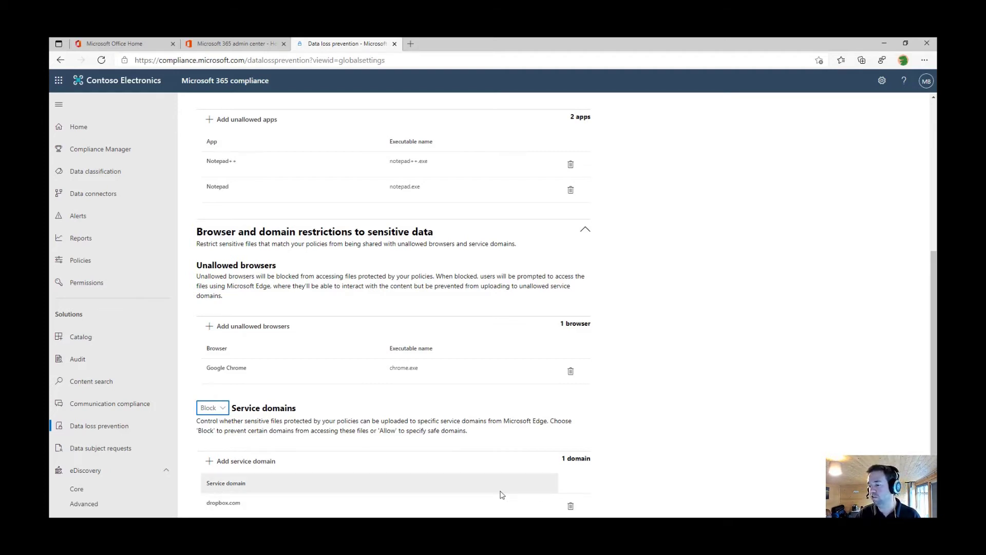
scroll(502, 494, "up", 5)
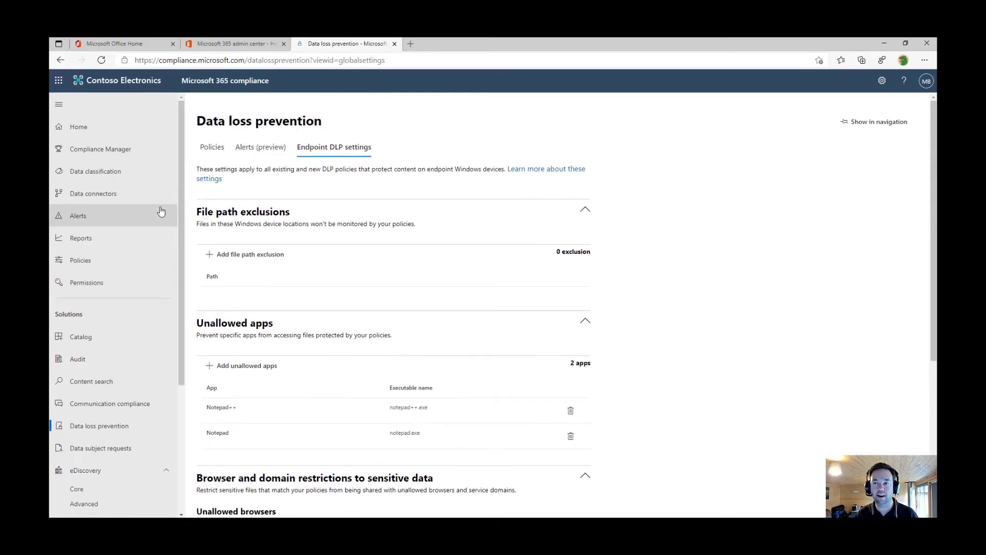